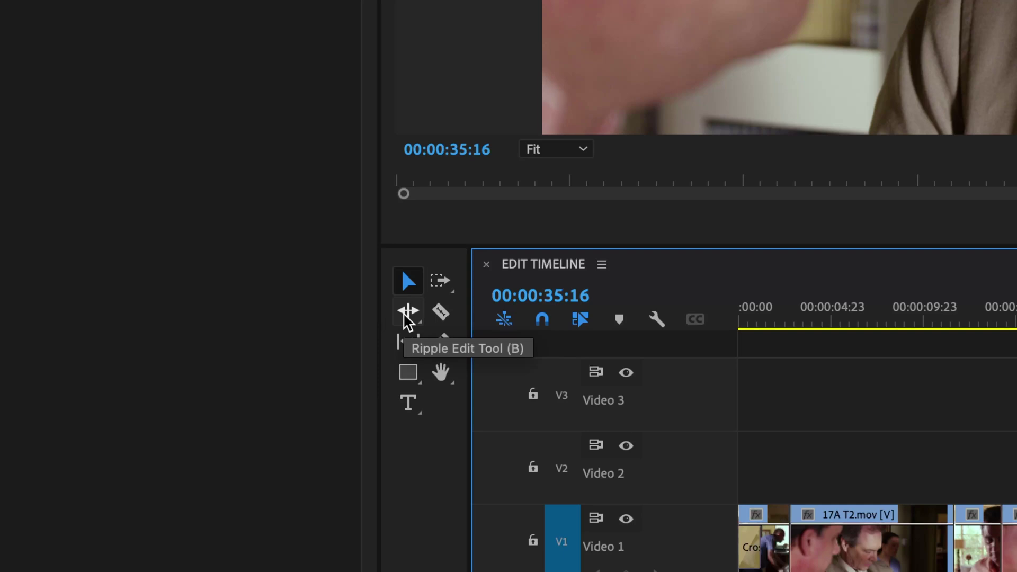
Select the Remix Tool from the Ripple Edit flyout in the Tools panel.
left_click(404, 315)
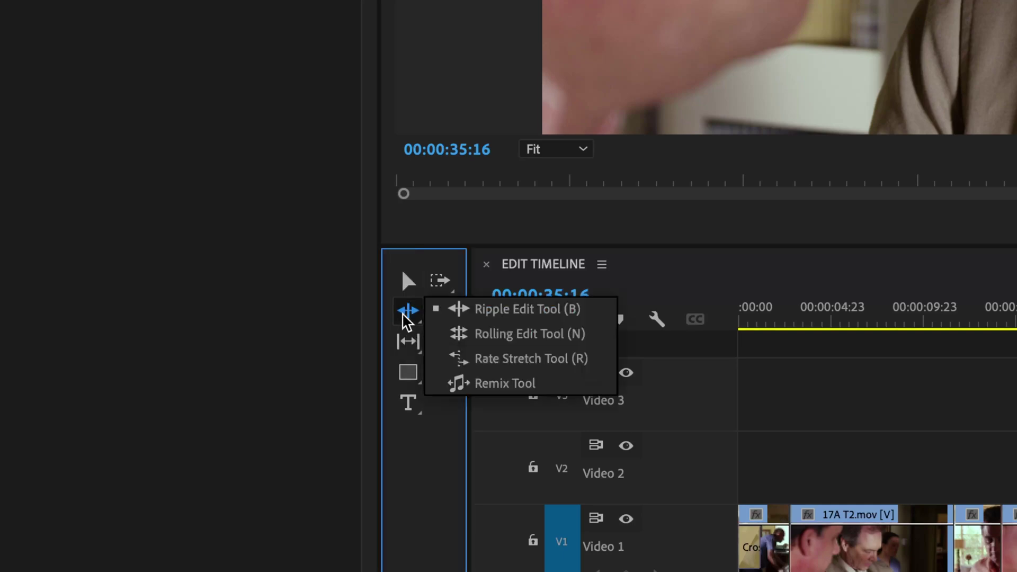
left_click(558, 379)
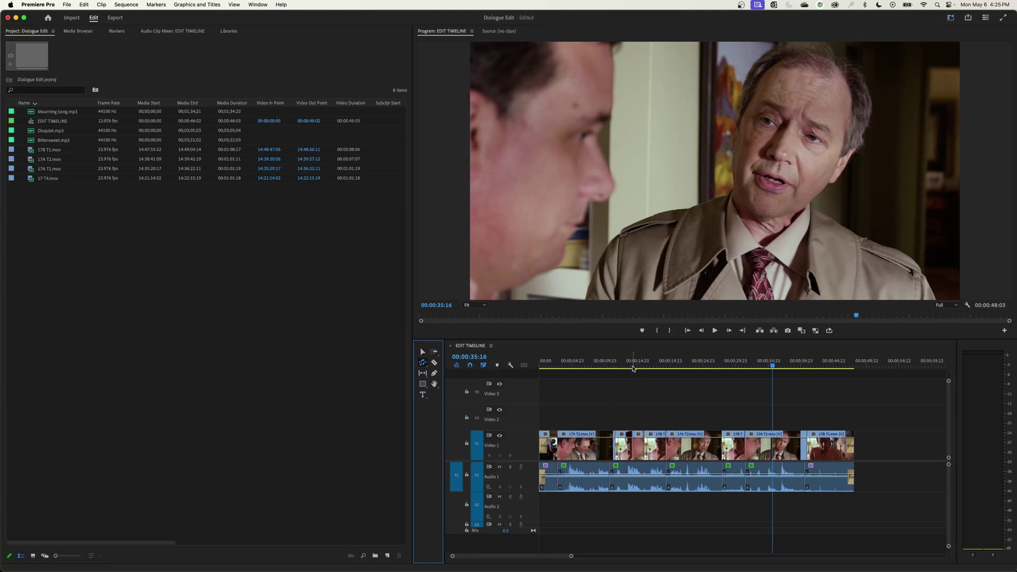
Move the playhead to the EDIT TIMELINE sequence's end at 00:00:48:03.
left_click(857, 374)
key("End")
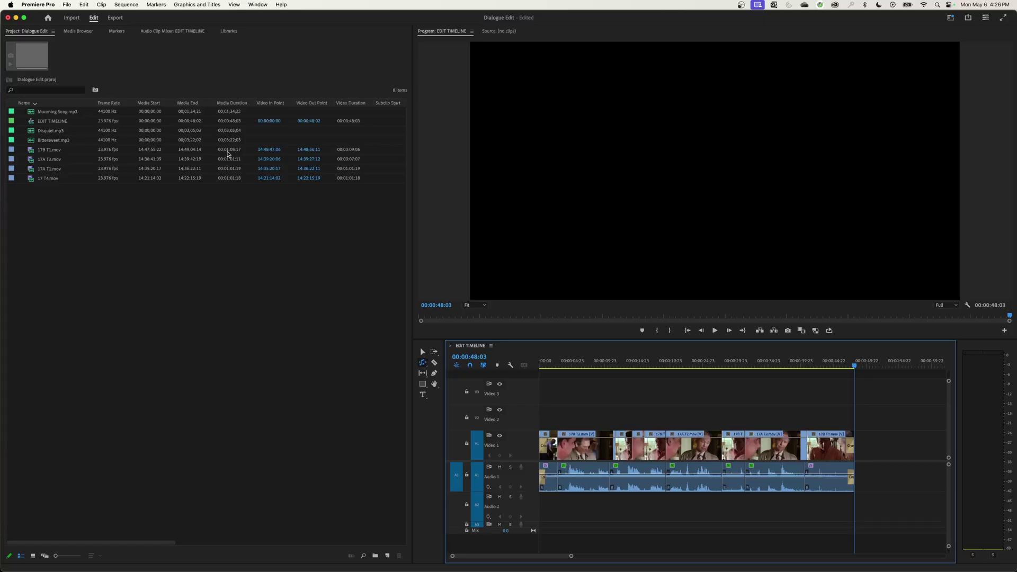
Open Bittersweet.mp3 in the Source monitor and drag its audio onto Audio 2.
left_click(53, 142)
double_click(31, 142)
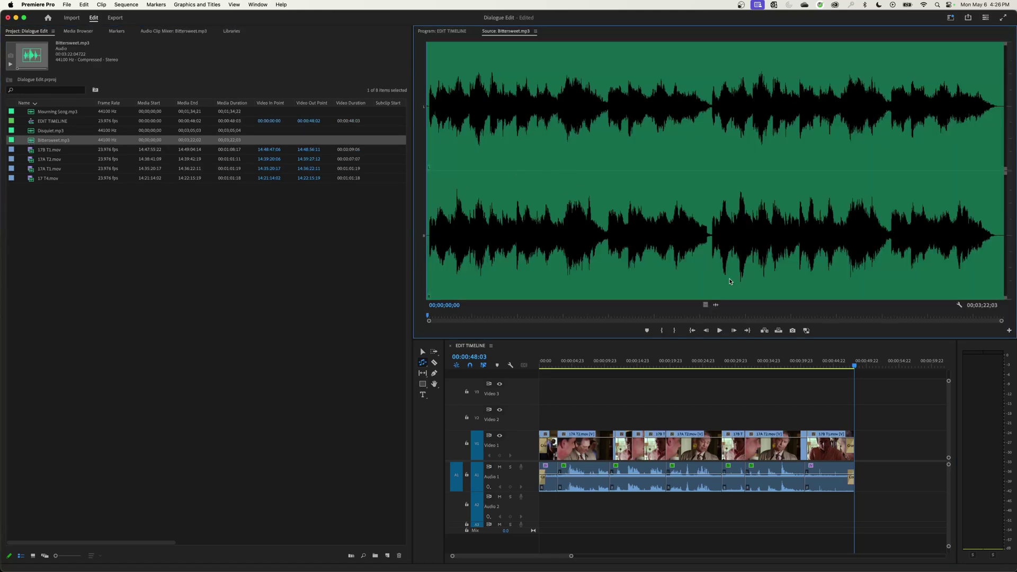
left_click_drag(714, 307, 540, 503)
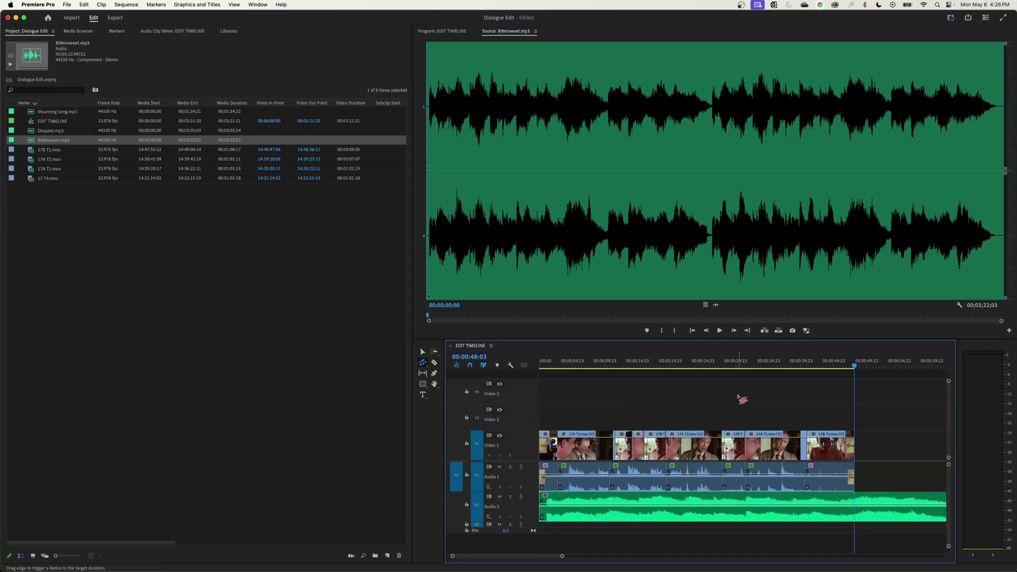
Split the song at 00:00:48:03 and delete the music past the scene's end.
key("-")
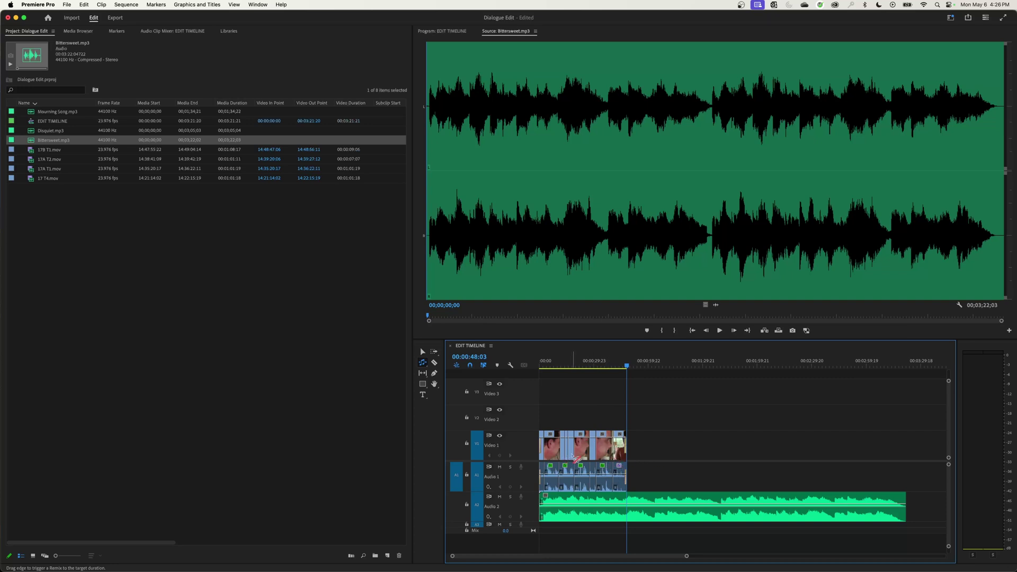
key("super+k")
key("v")
left_click_drag(707, 470, 669, 527)
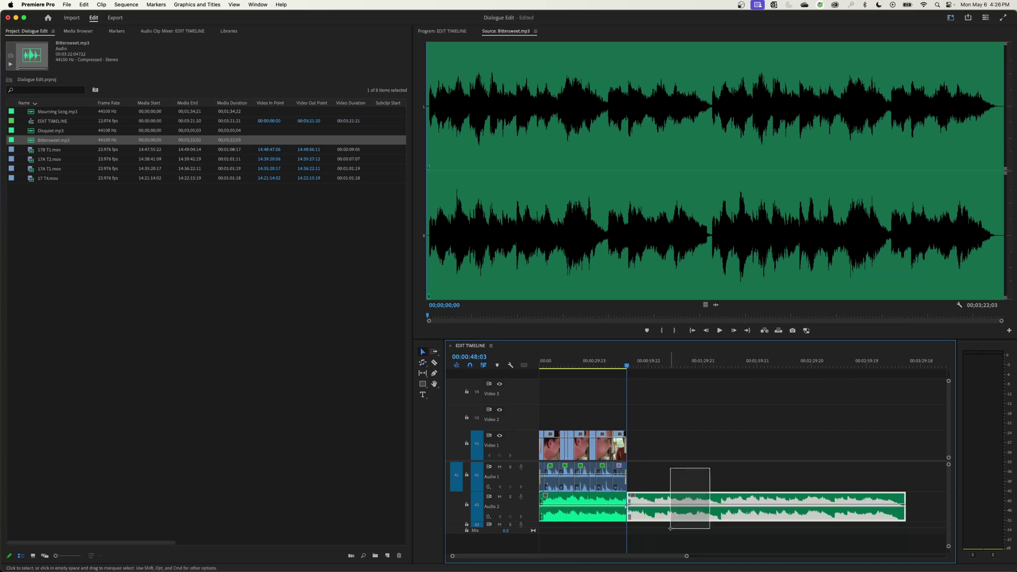
key("Delete")
key("backslash")
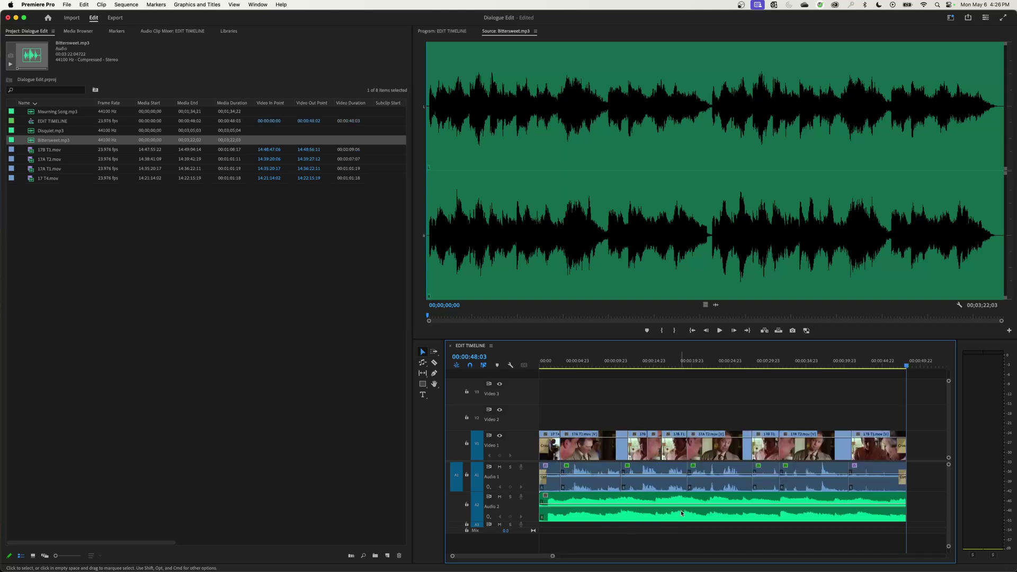
Play the scene's last seconds from 00:00:46:16, then undo the cut to restore the full song.
left_click(894, 366)
key("space")
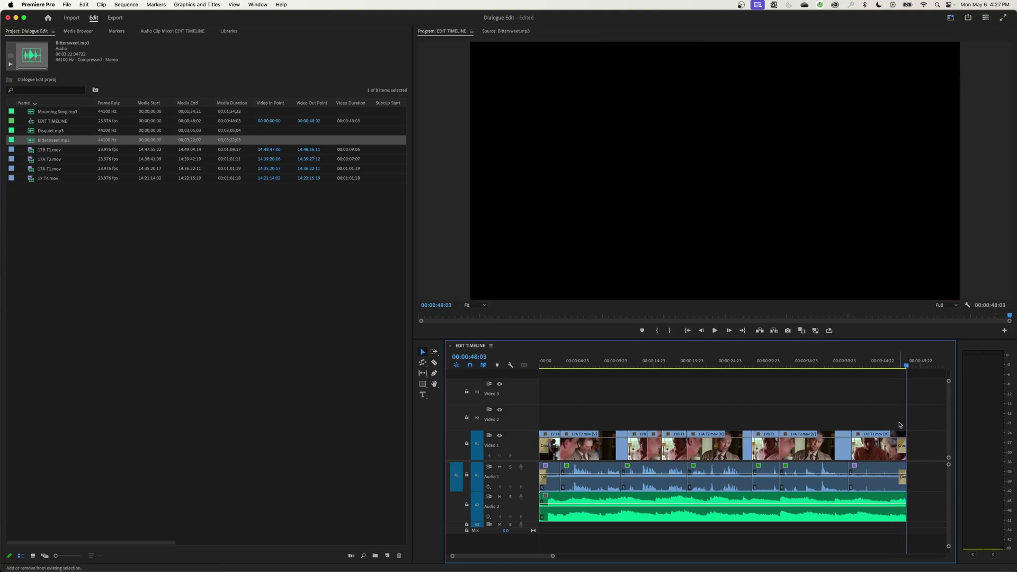
key("super+shift+d")
Audition the ending of the full Bittersweet song, stopping at 00:03:19:23.
left_click(891, 363)
key("space")
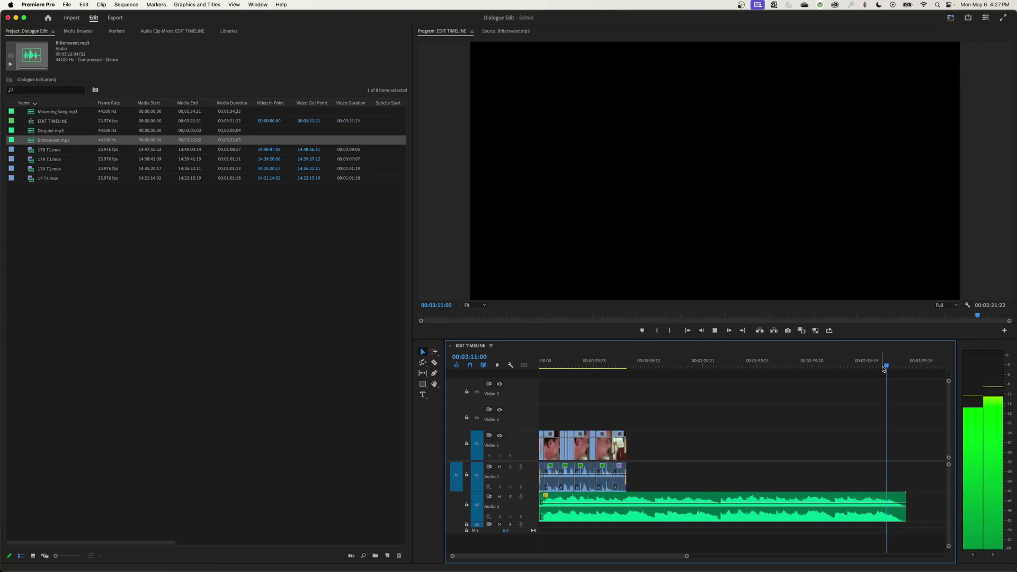
key("=")
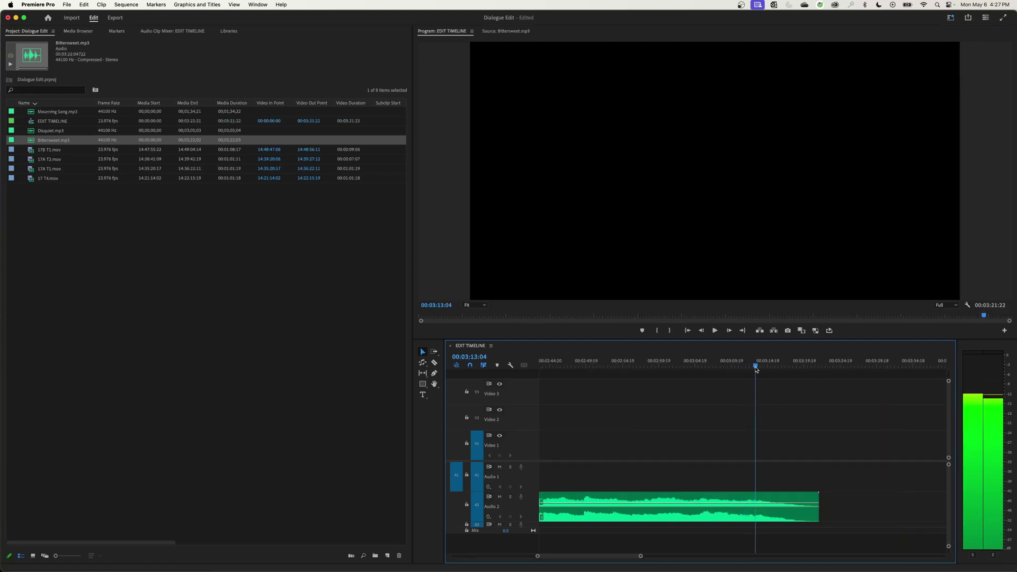
left_click(758, 366)
key("space")
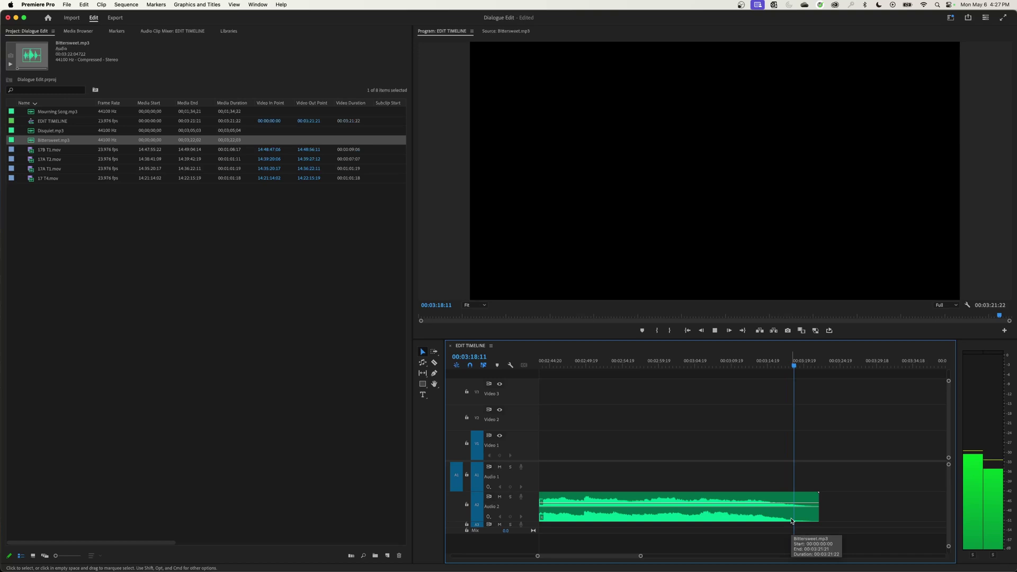
key("space")
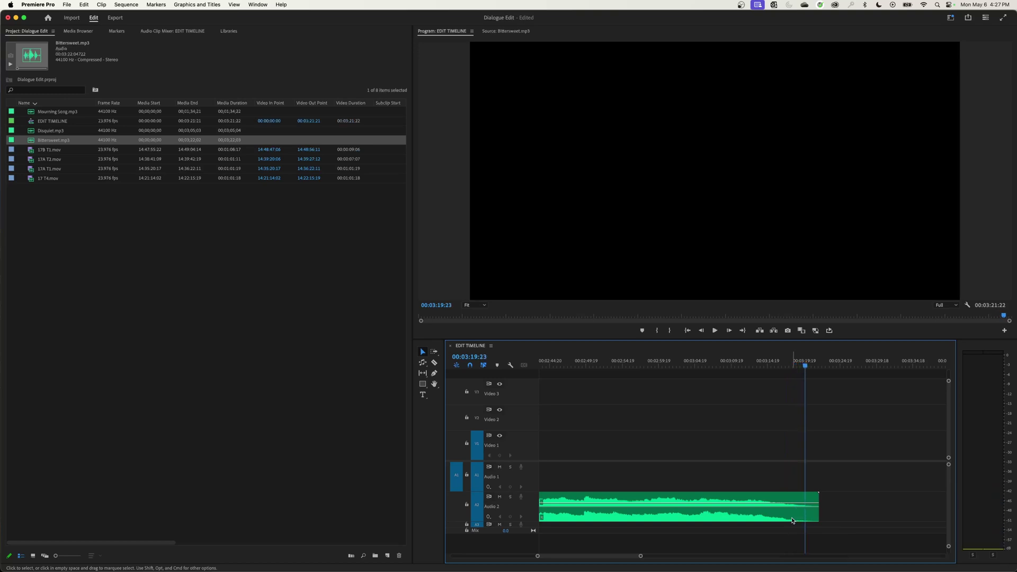
key("backslash")
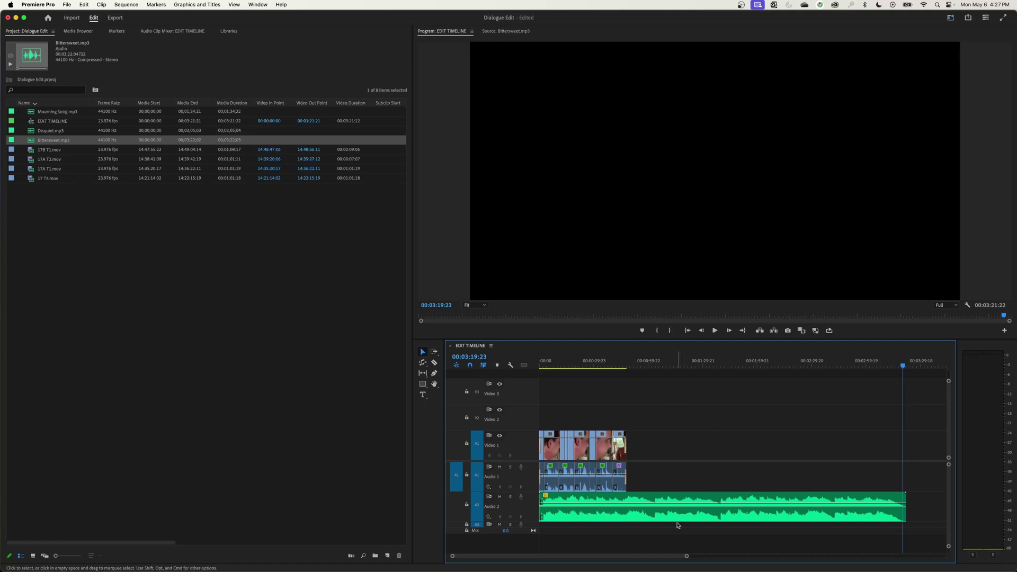
Audition Bittersweet moved to start around 01:09, then slide it back to the sequence start.
left_click_drag(550, 498, 677, 501)
key("Up")
key("=")
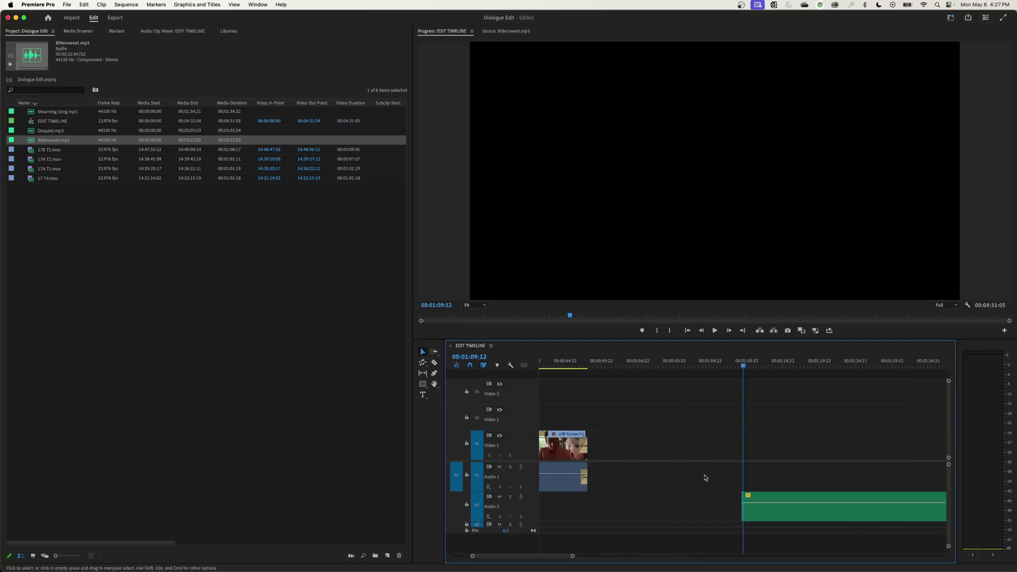
key("space")
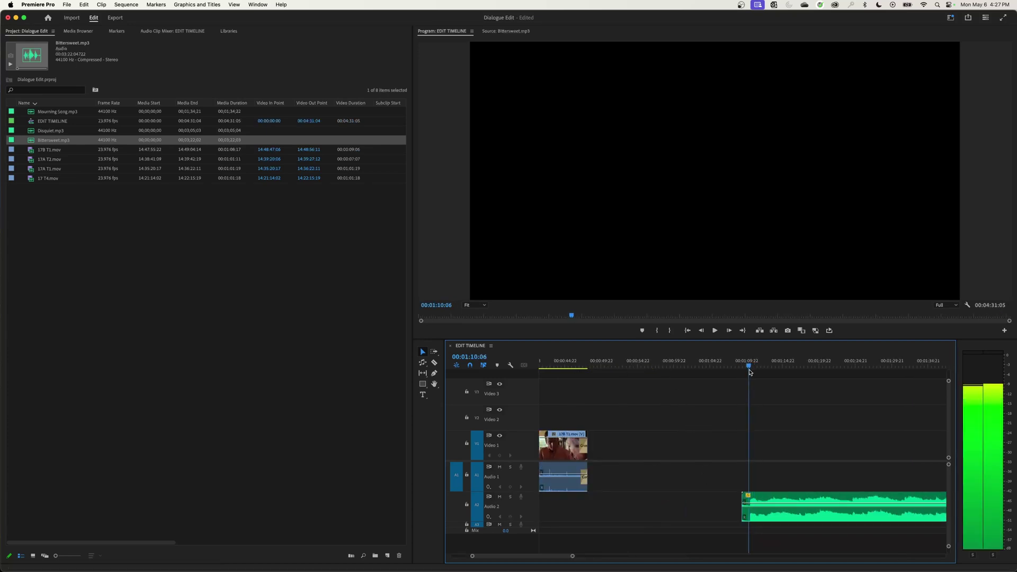
key("space")
key("space")
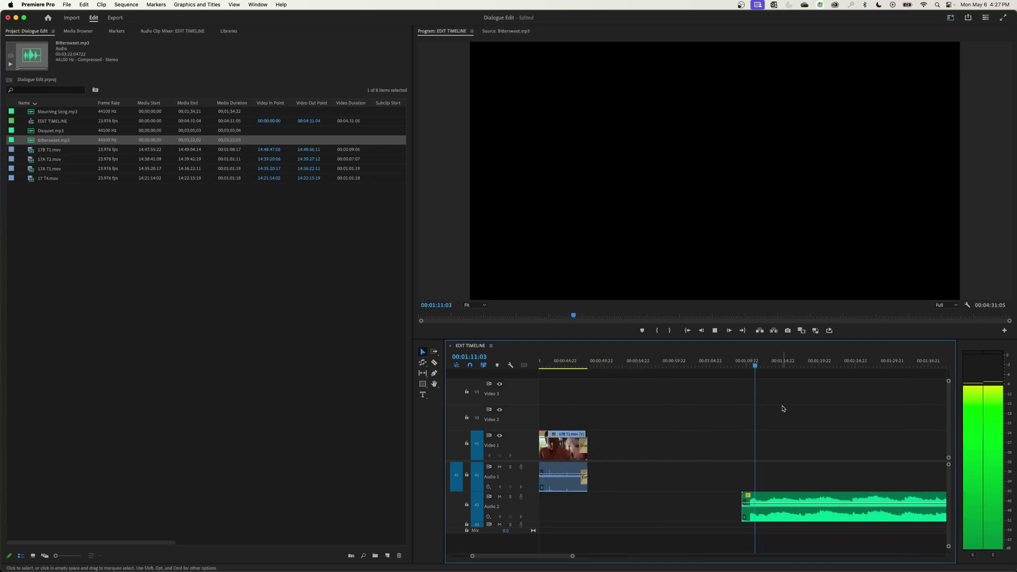
key("minus")
key("space")
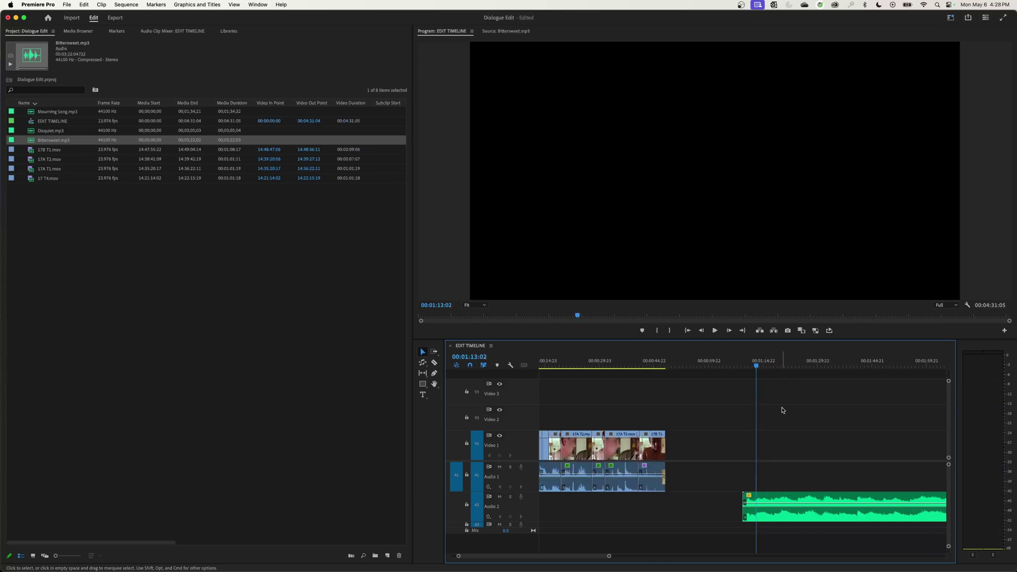
key("minus")
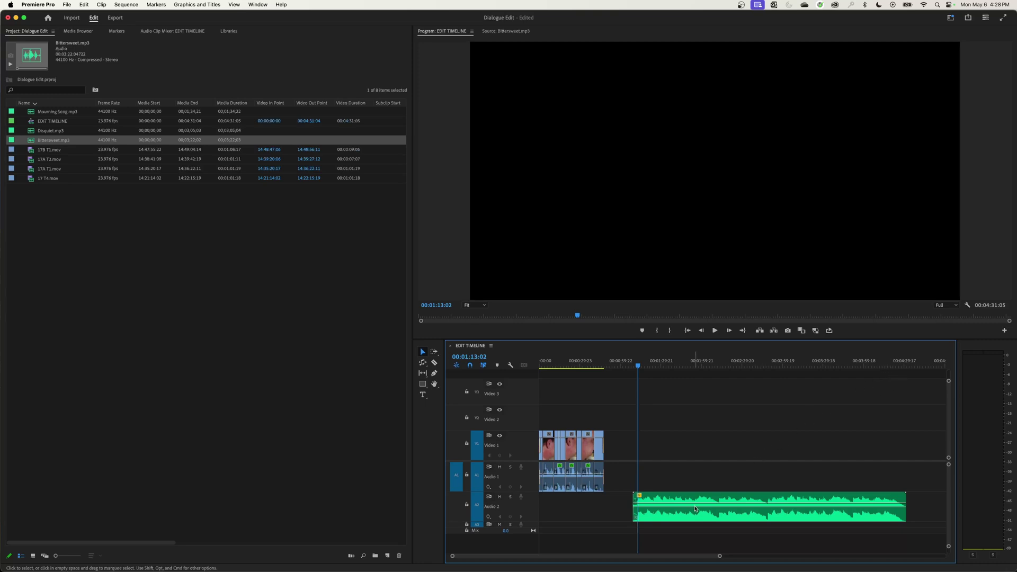
left_click_drag(695, 509, 601, 509)
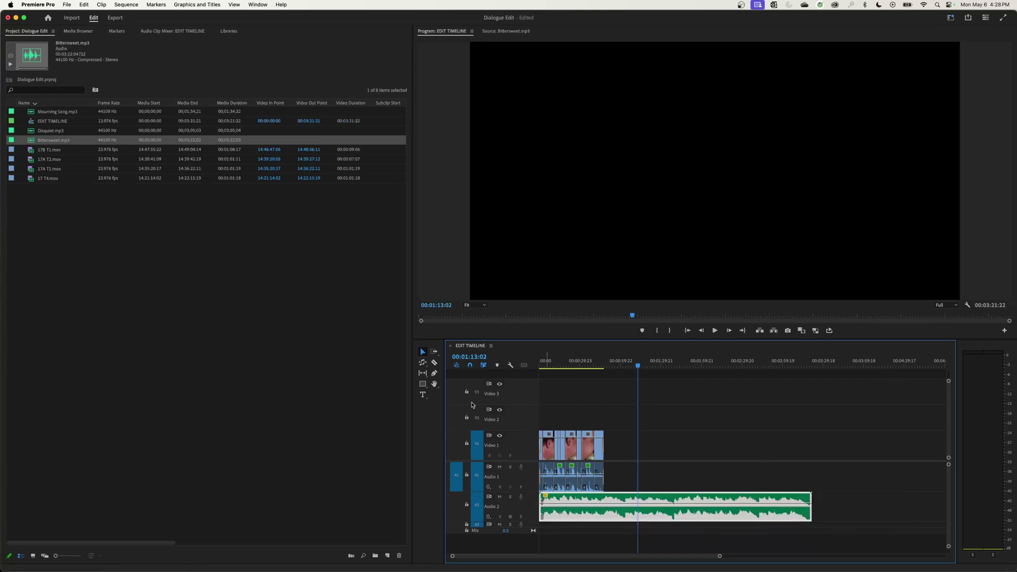
With the Remix Tool active, play the music's ending and stop at 00:03:21:03.
left_click(423, 363)
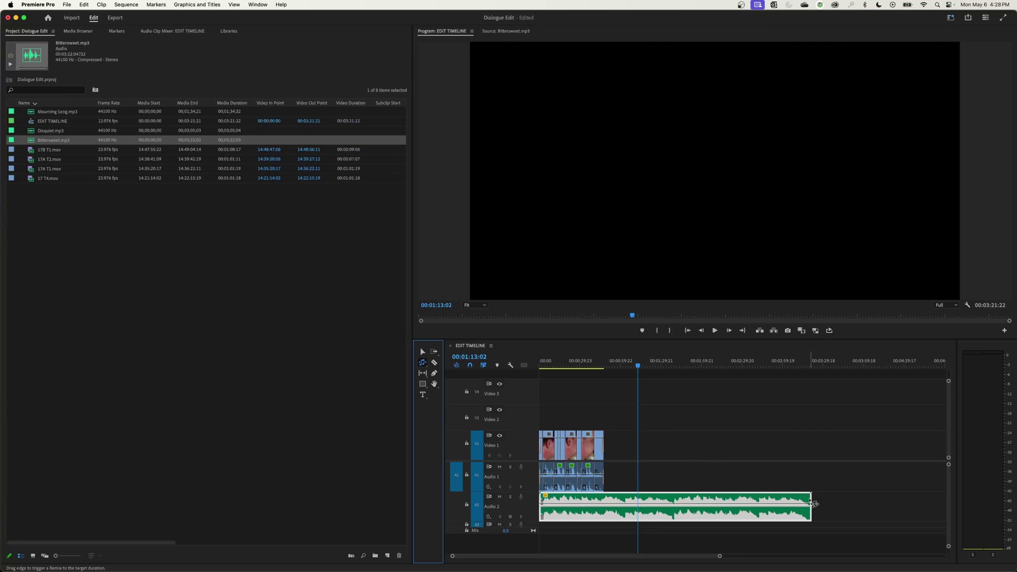
left_click(735, 364)
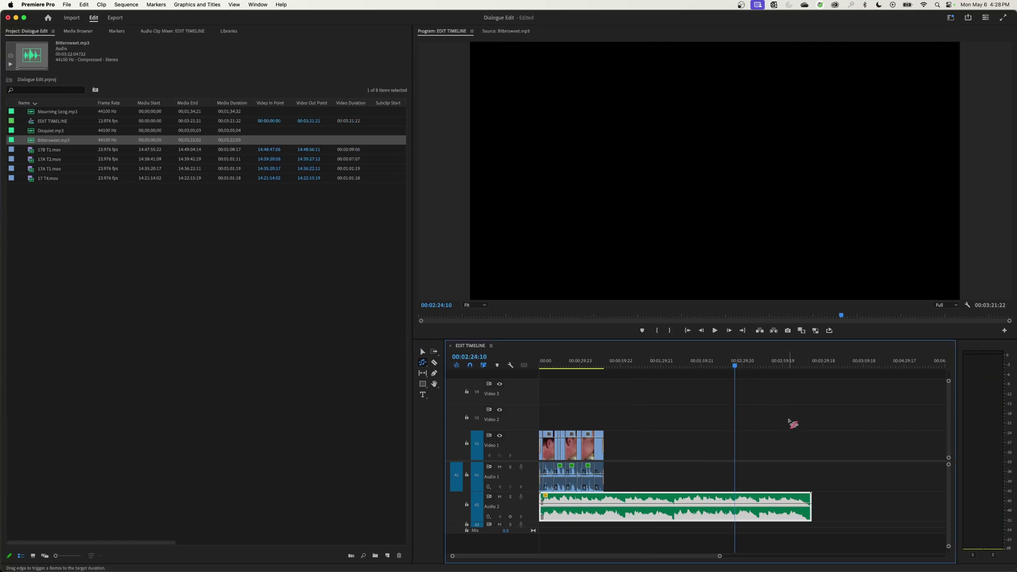
key("End")
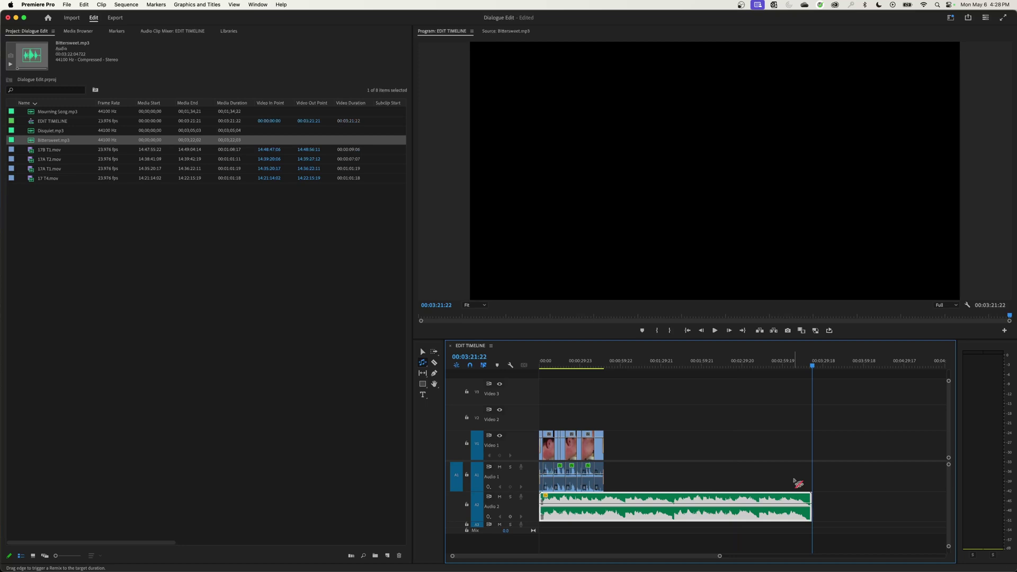
key("=")
key("=")
key("=")
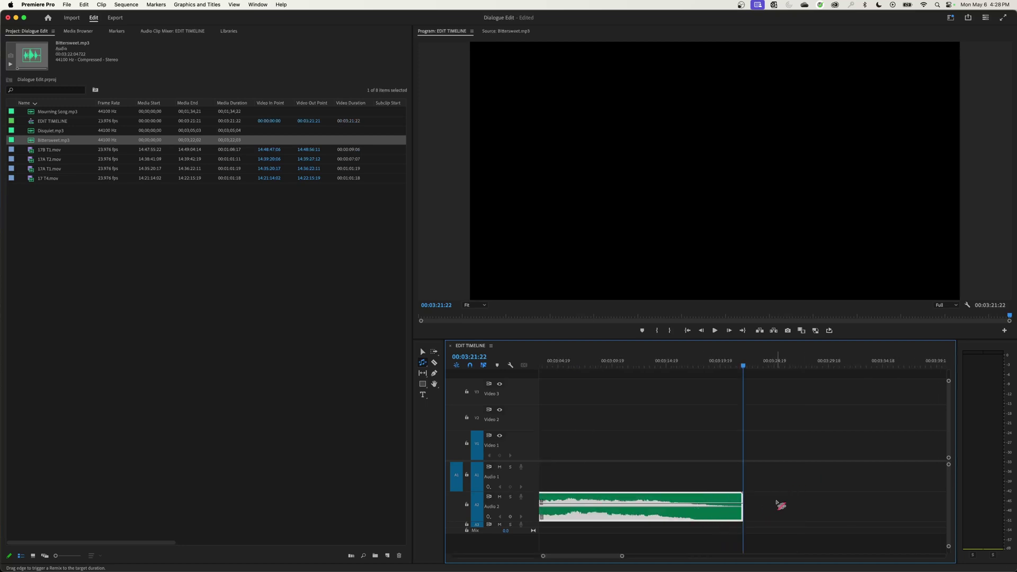
left_click(674, 369)
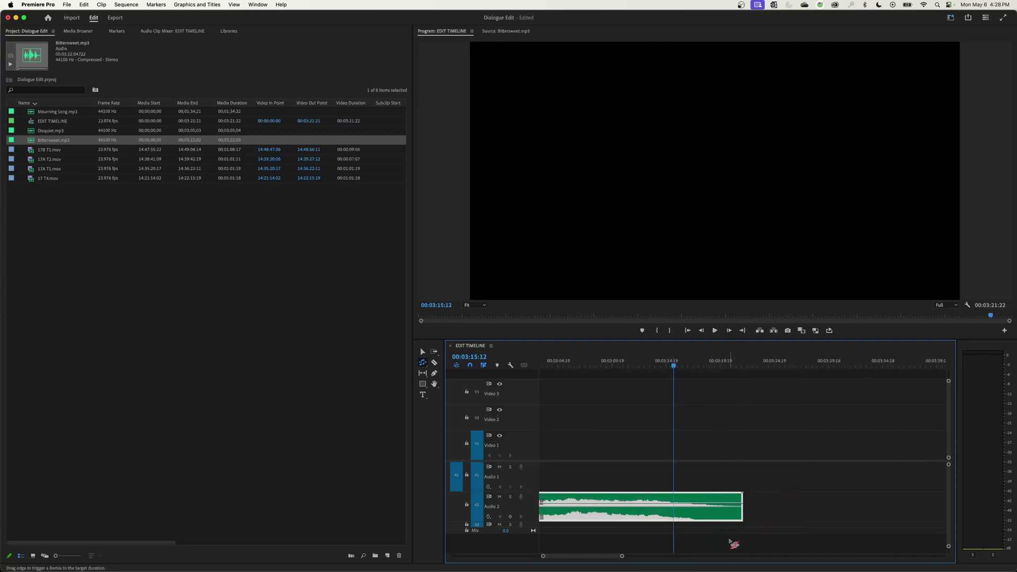
key("space")
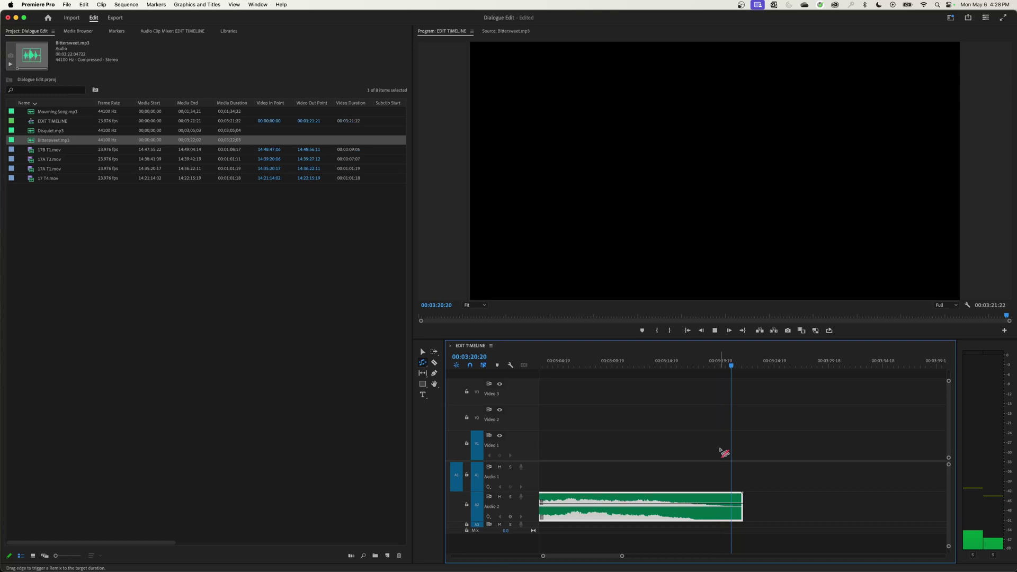
key("space")
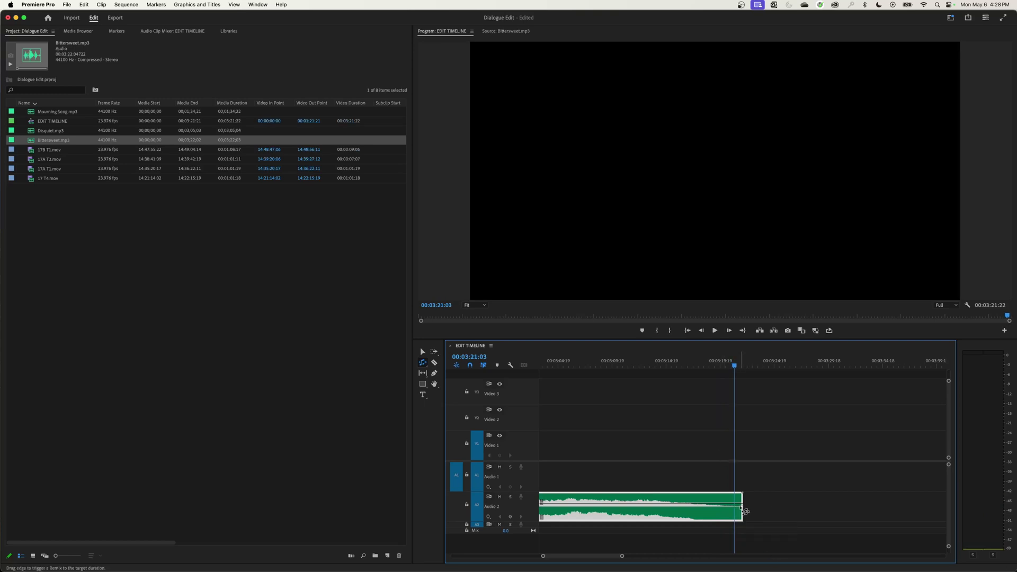
Remix the Bittersweet clip so it ends at the 00:03:21:03 playhead.
left_click_drag(742, 507, 741, 509)
key("backslash")
key("v")
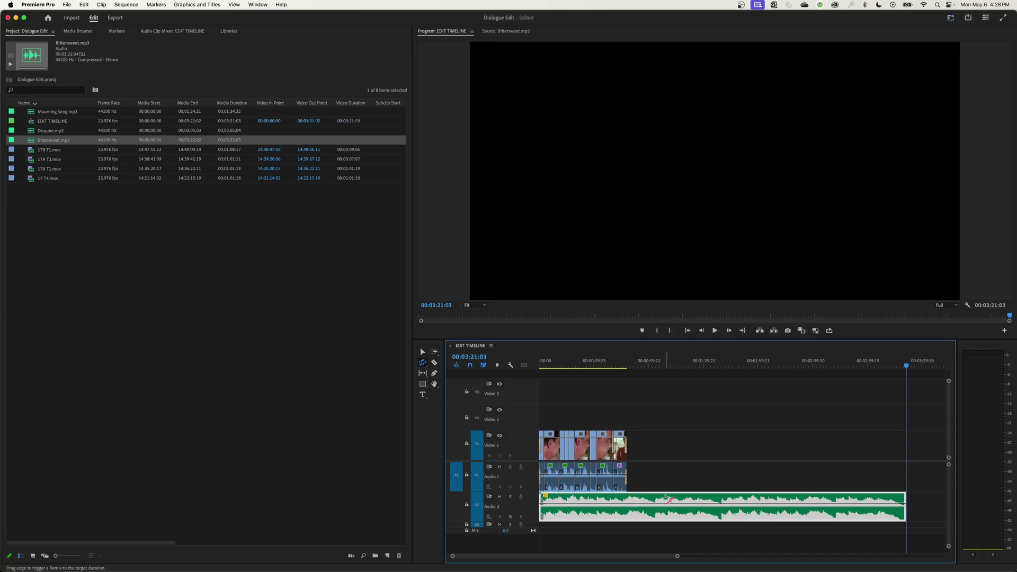
Slide the music clip later and audition where its opening sound begins.
left_click_drag(660, 499, 796, 499)
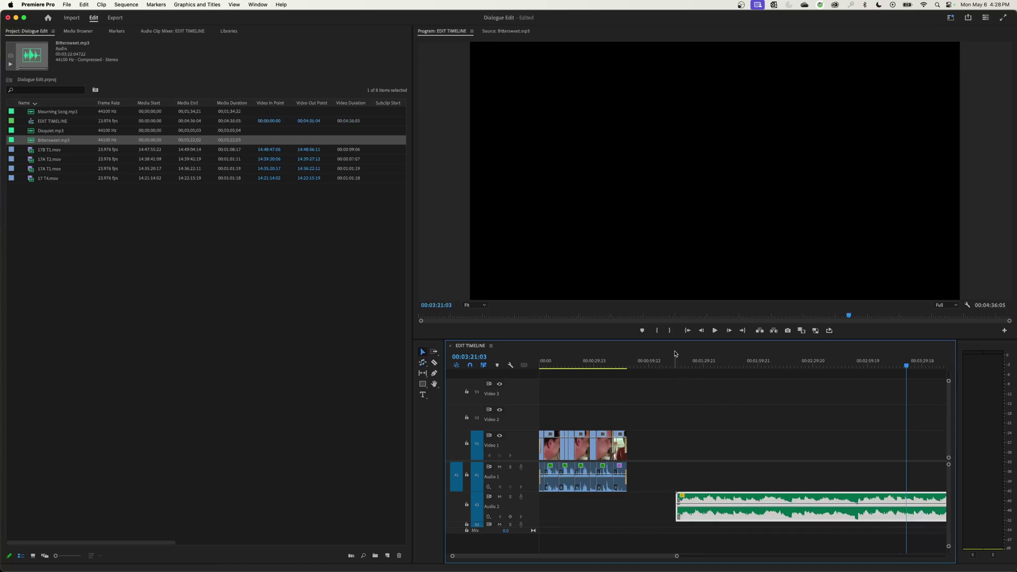
left_click(668, 365)
key("equal")
key("equal")
key("equal")
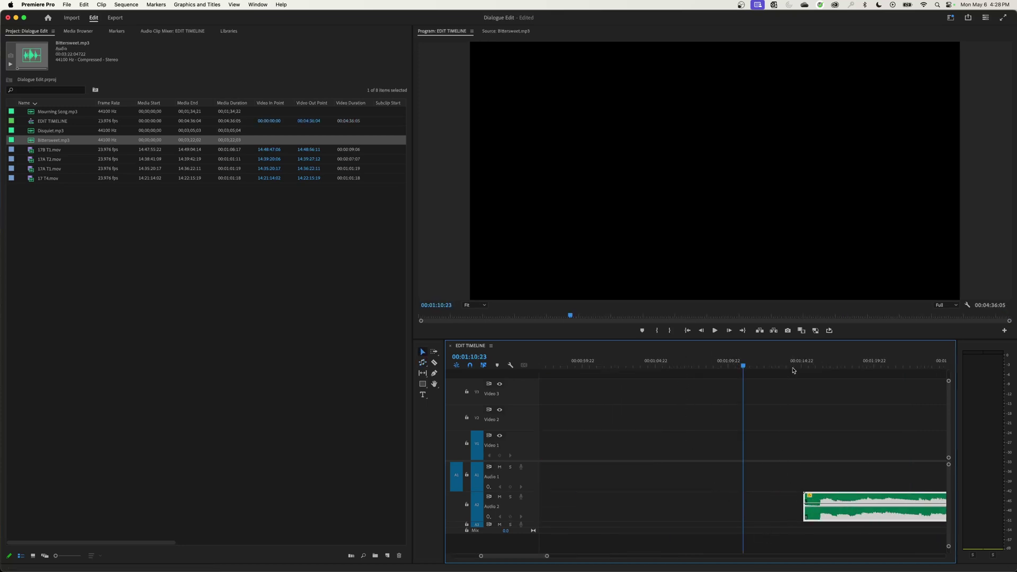
key("Down")
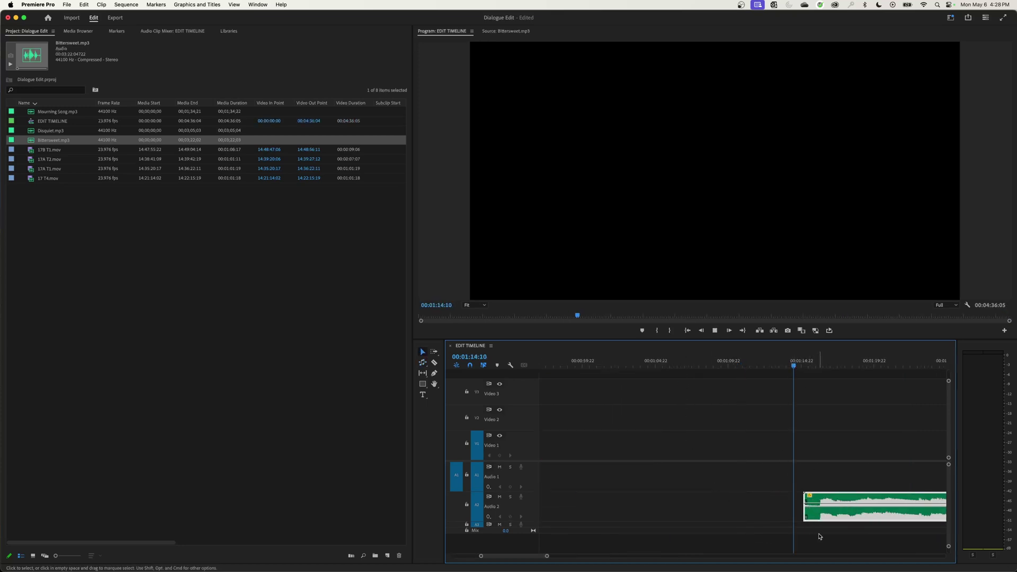
key("space")
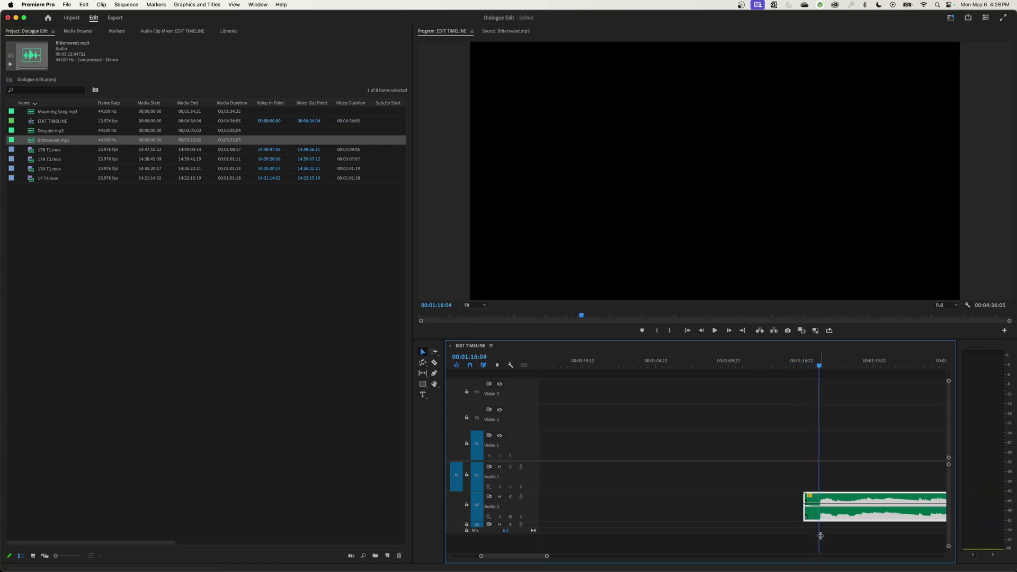
key("=")
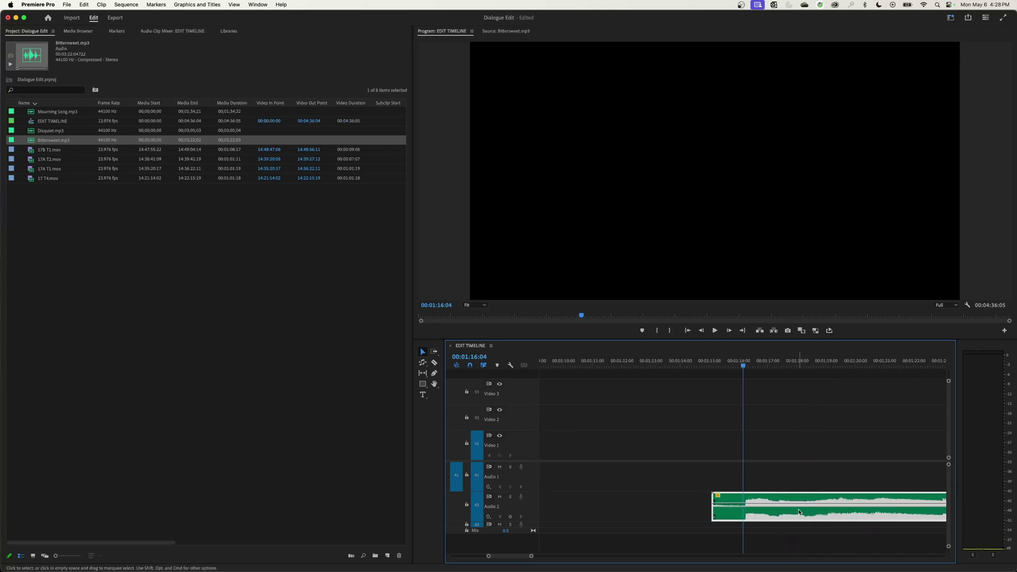
key("=")
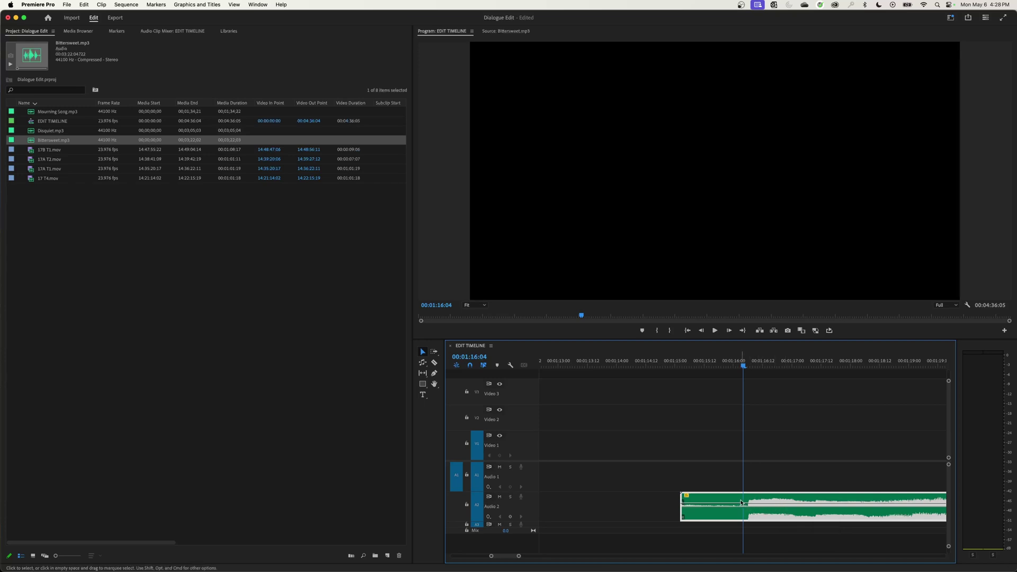
Ripple-trim the silent head off the music and move the clip to the sequence start.
key("q")
key("backslash")
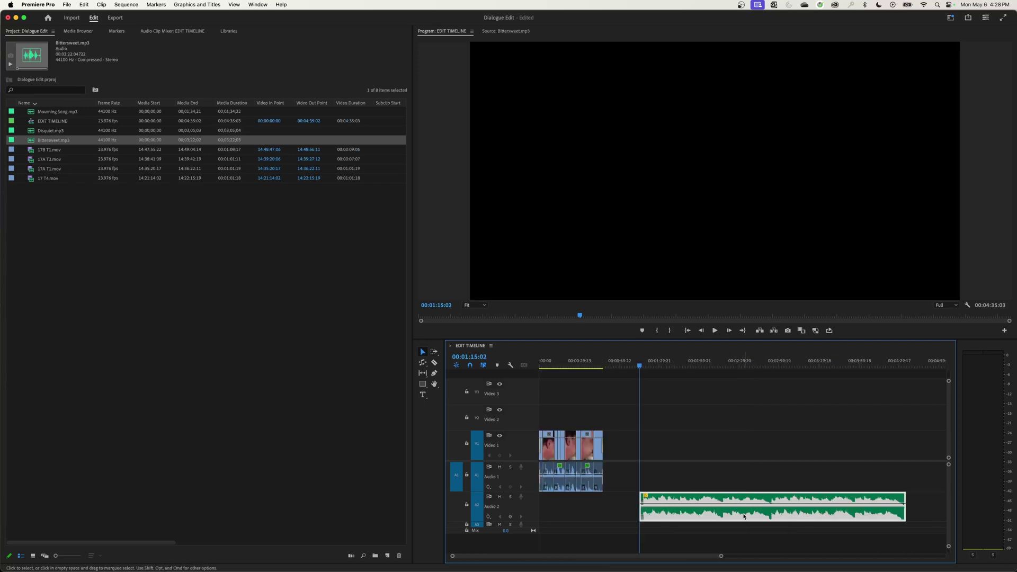
left_click_drag(729, 498, 628, 499)
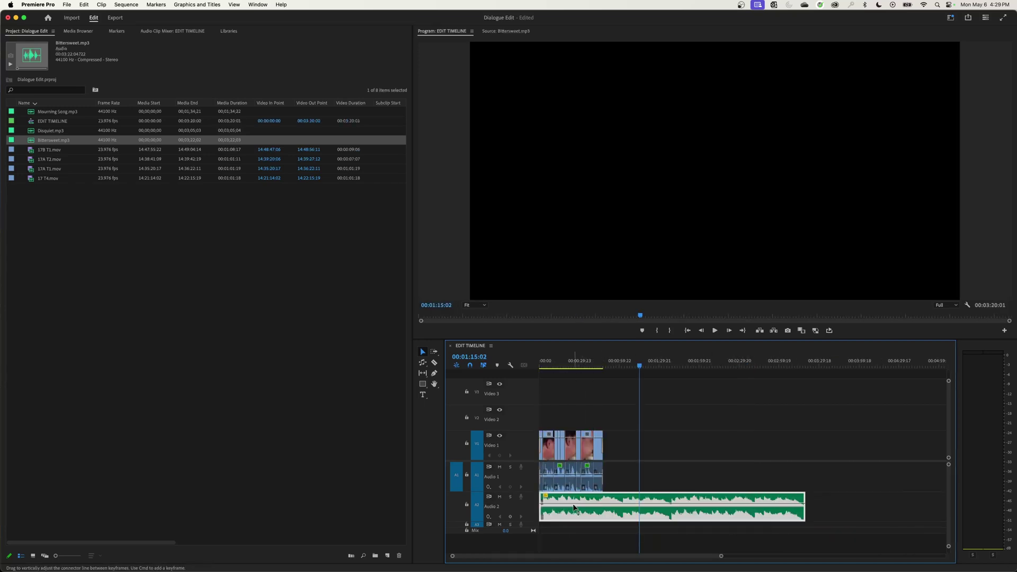
Play the scene from 00:00 to check the music under the dialogue.
key("Home")
key("backslash")
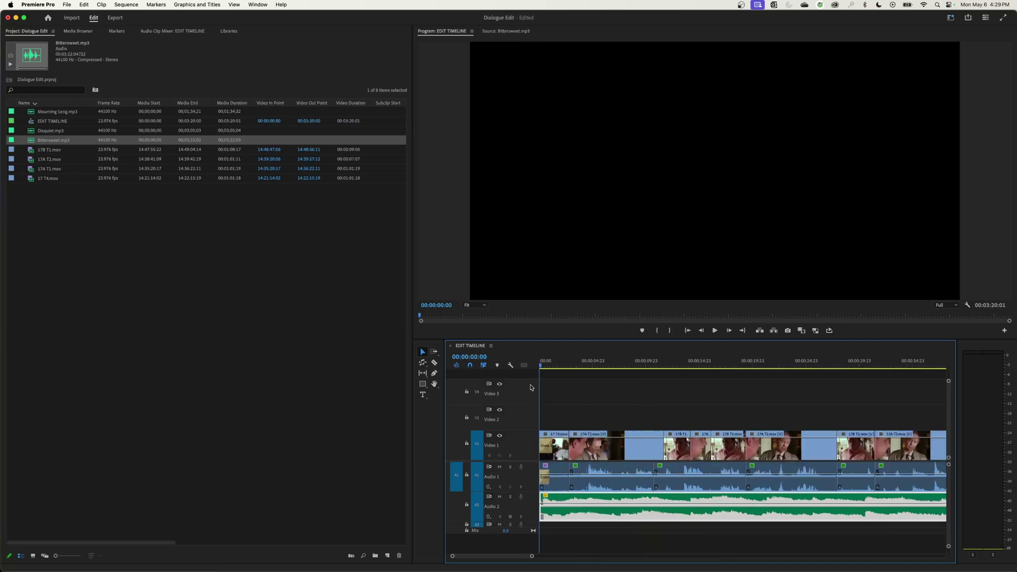
key("=")
key("space")
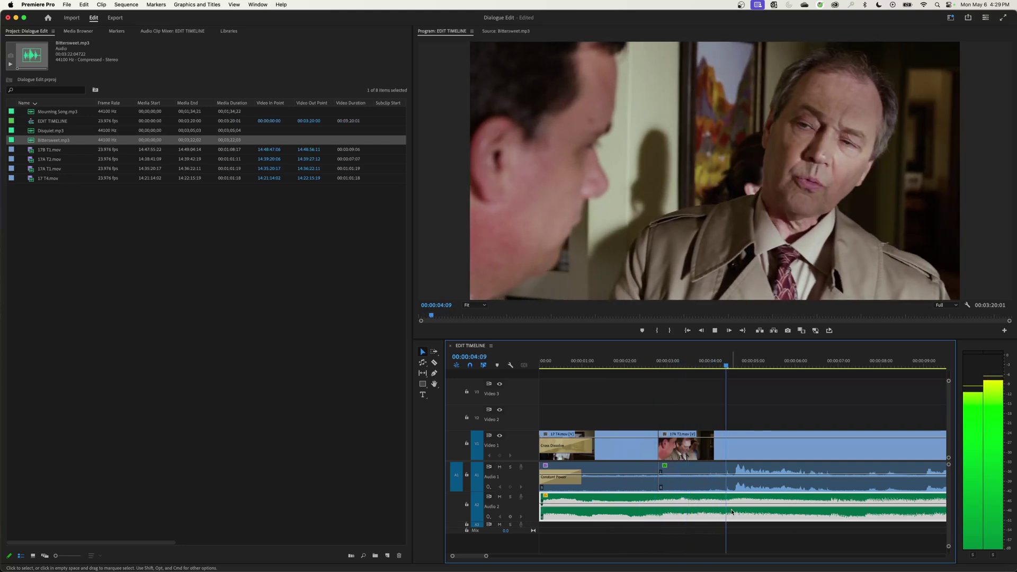
key("space")
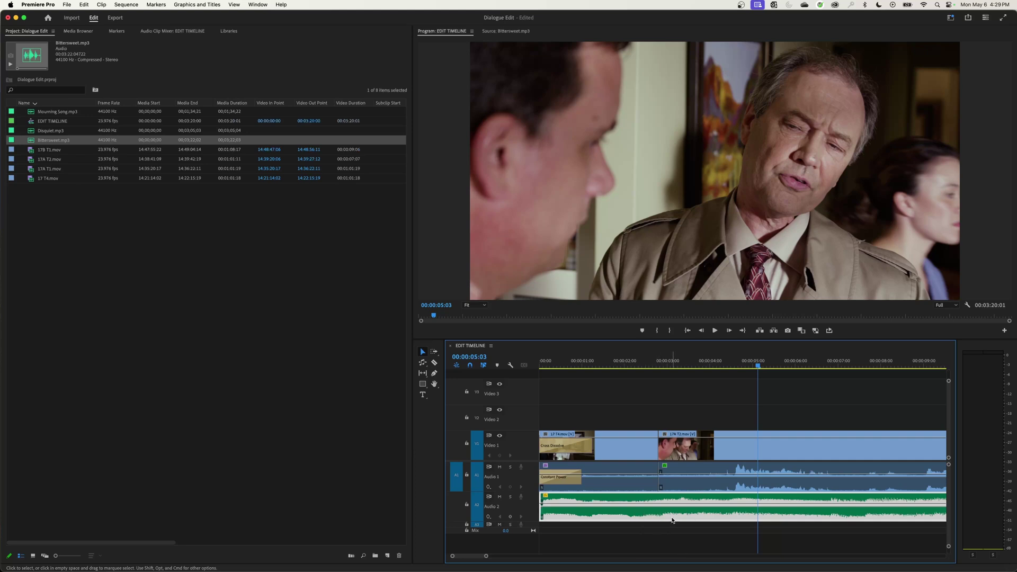
key("backslash")
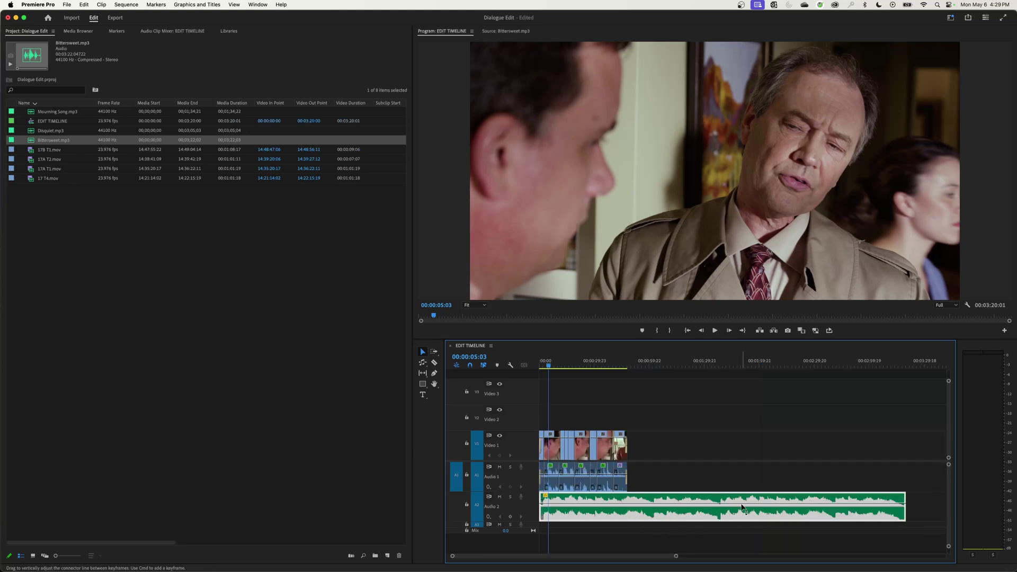
Remix-drag the Audio 2 clip's end left to about 00:00:48, just past the final 17B T1.mov clip.
left_click(423, 362)
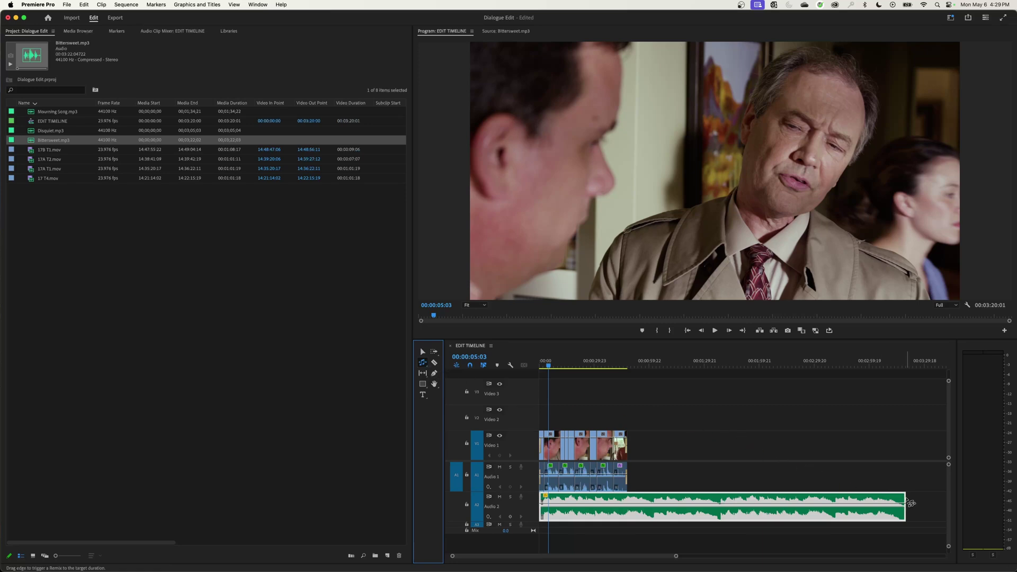
left_click_drag(906, 502, 633, 502)
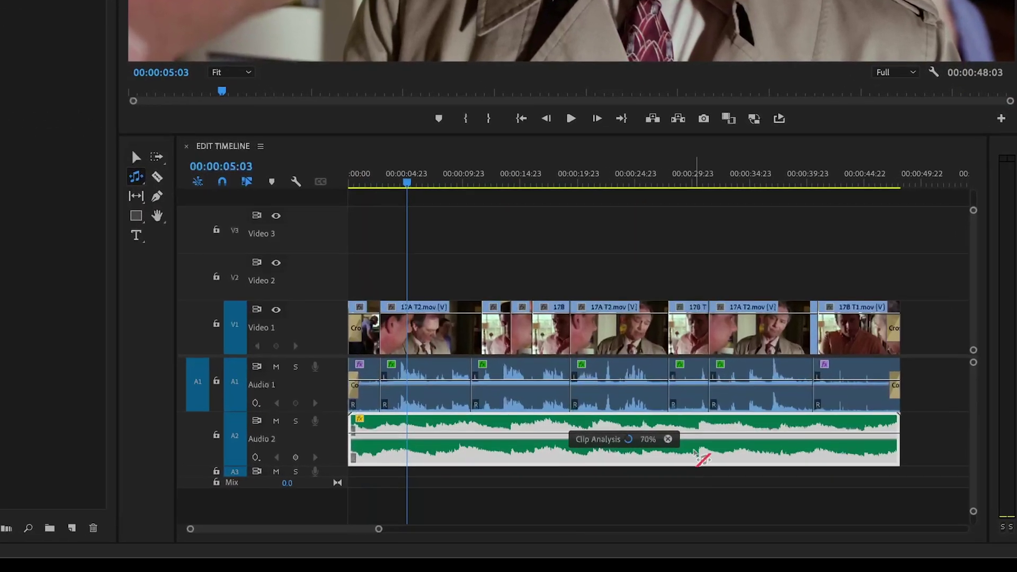
key("v")
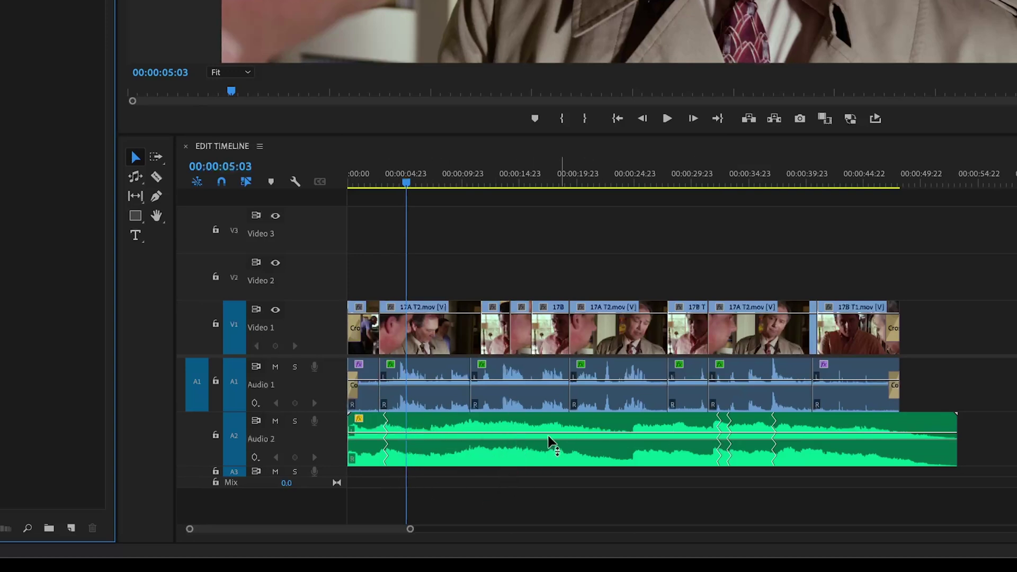
left_click(295, 421)
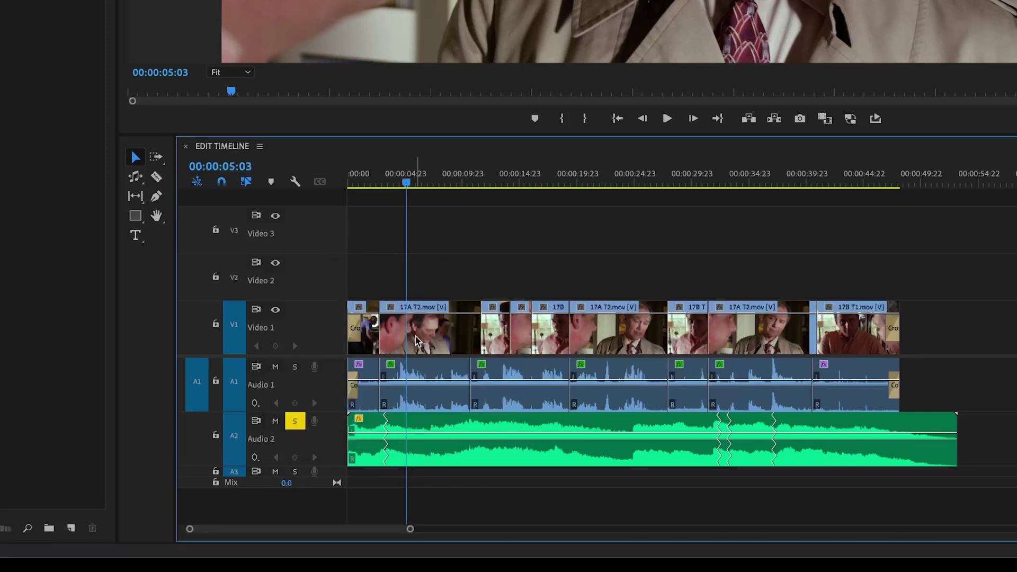
key("Home")
key("=")
key("=")
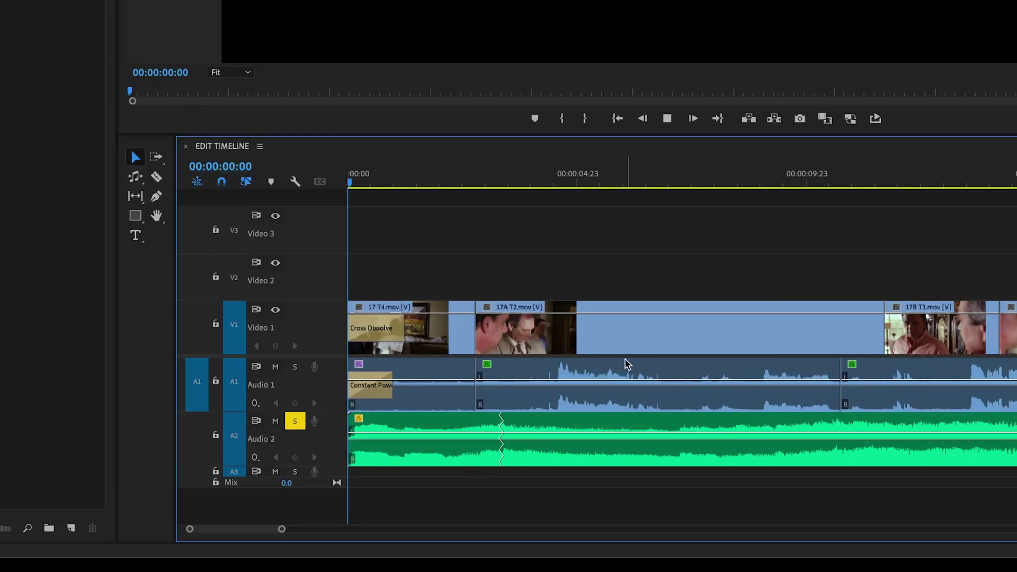
key("space")
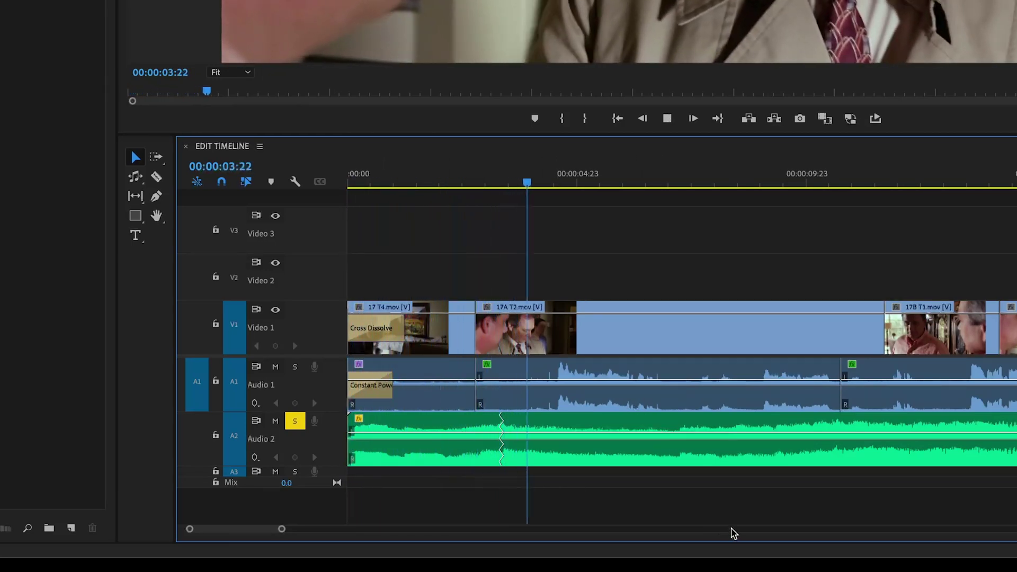
key("space")
key("minus")
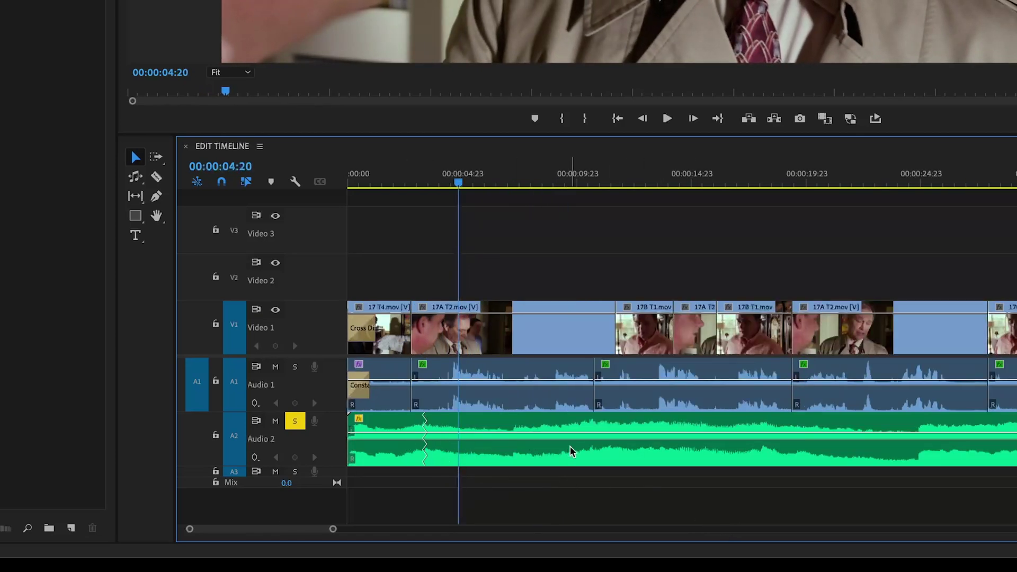
key("minus")
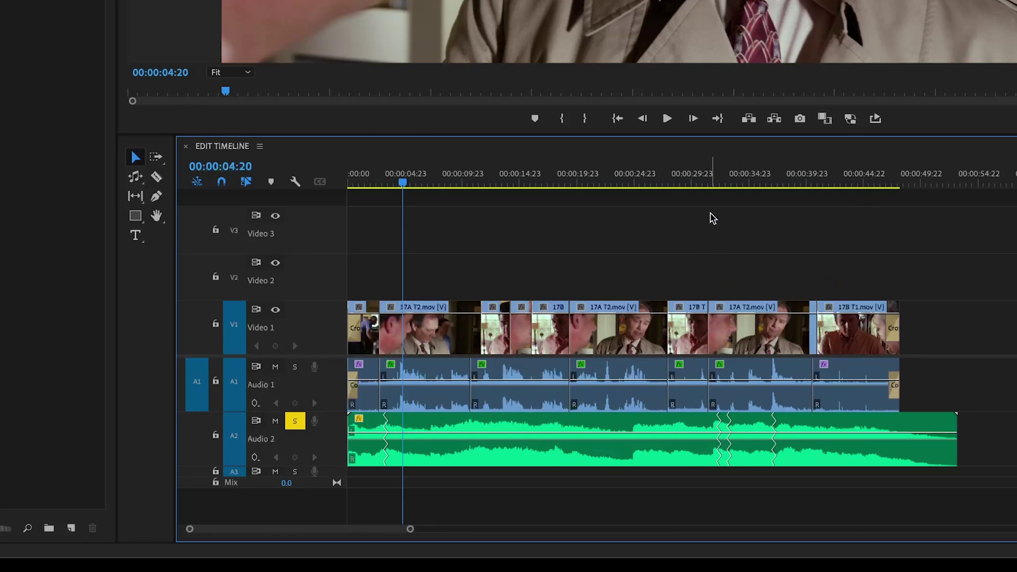
left_click(710, 186)
key("equal")
key("equal")
key("equal")
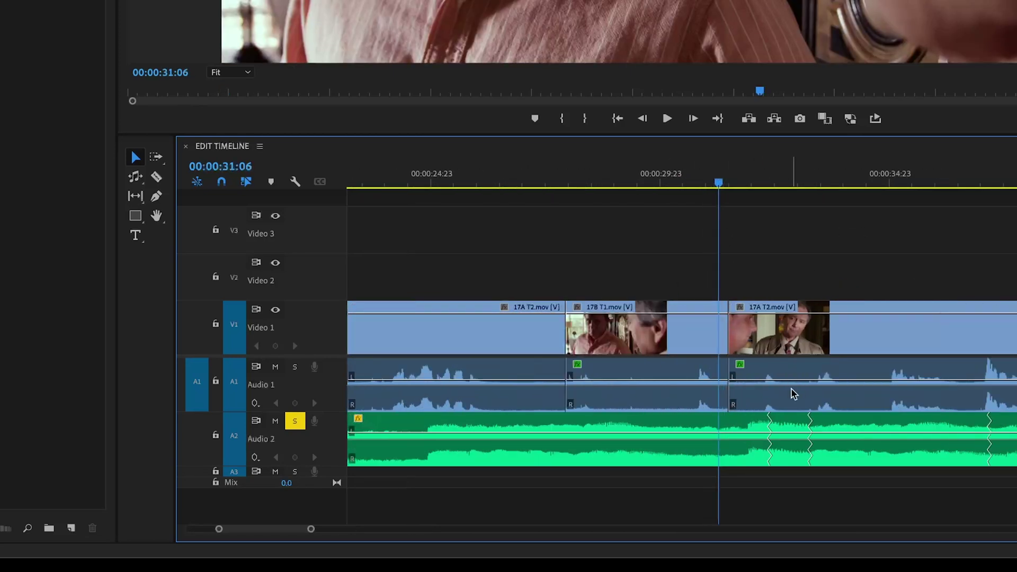
key("space")
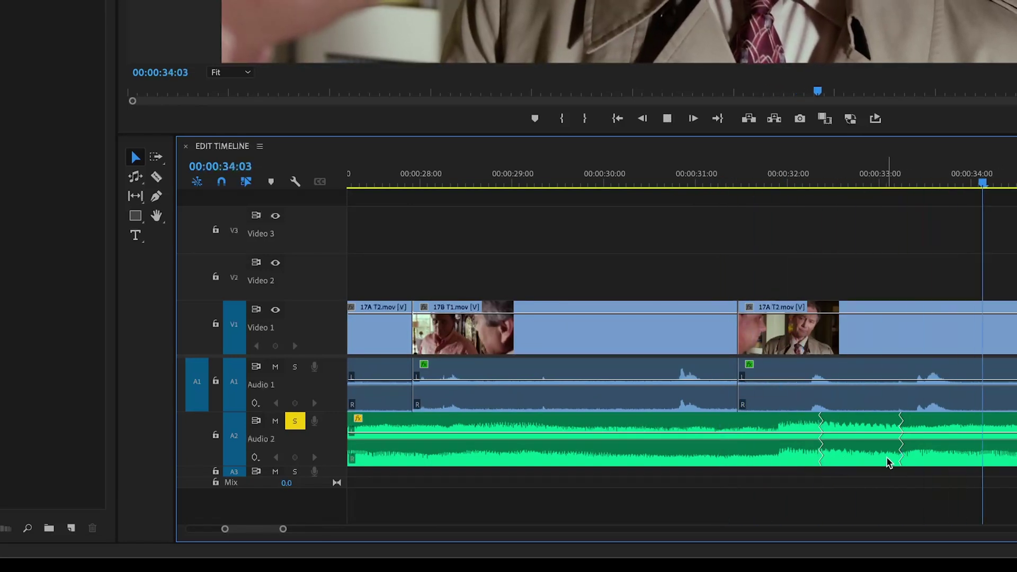
key("space")
key("minus")
key("minus")
key("minus")
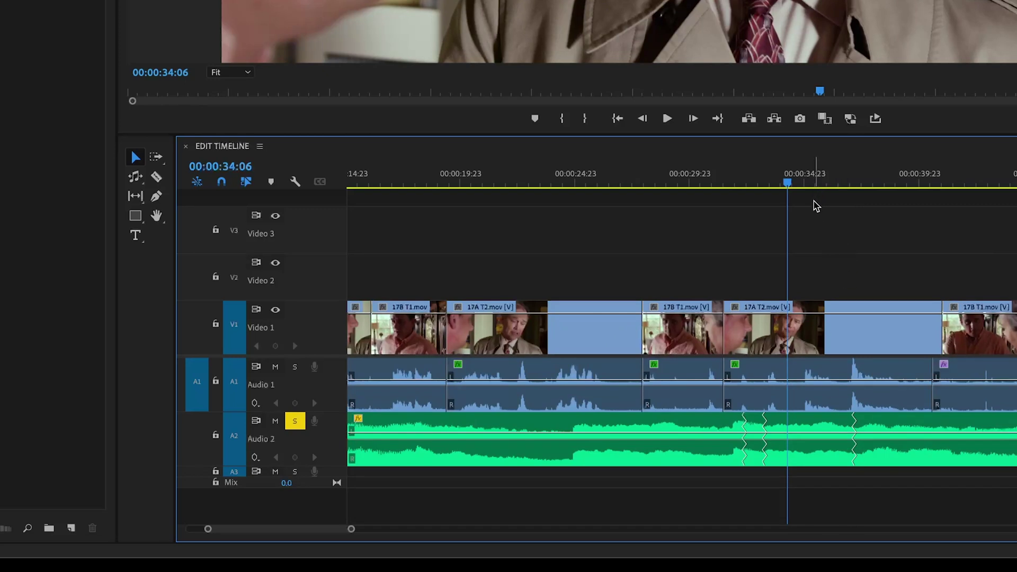
left_click(832, 179)
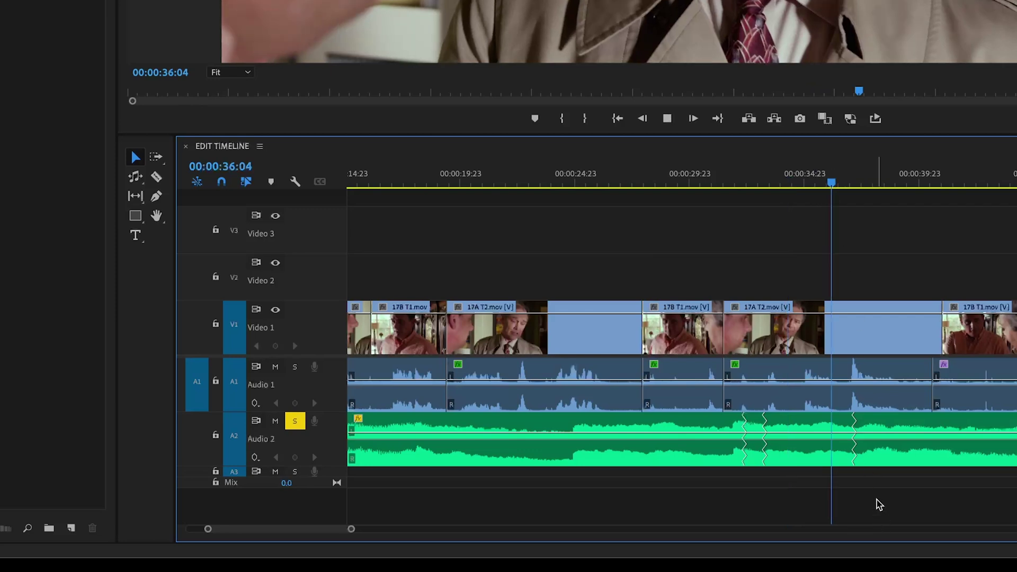
key("space")
key("minus")
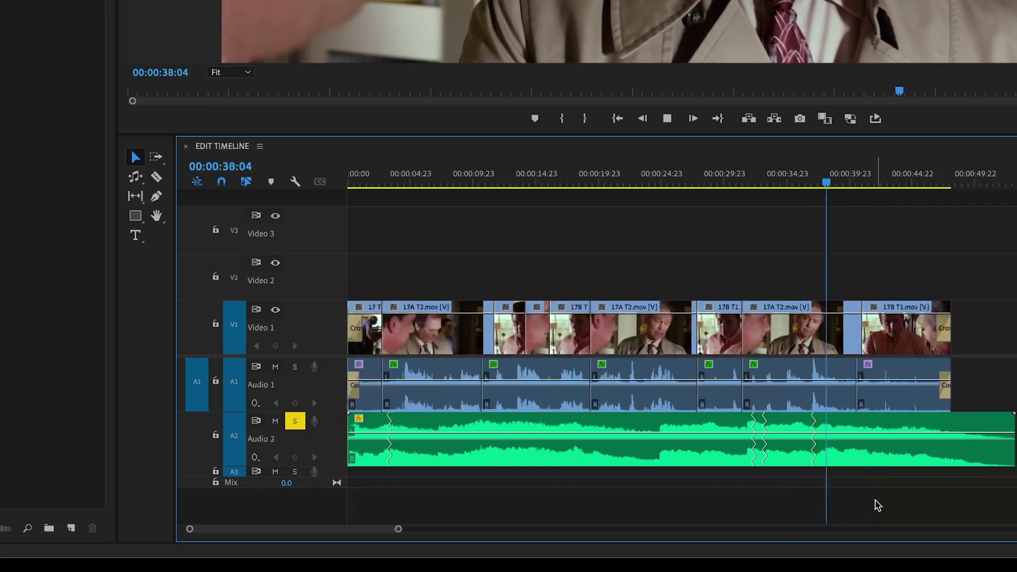
key("space")
left_click(877, 180)
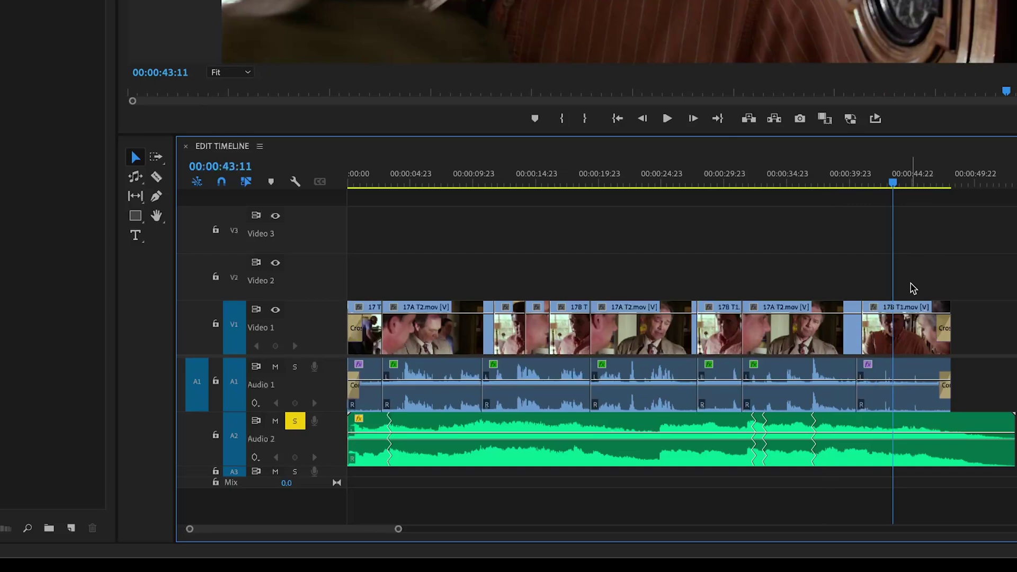
left_click(828, 183)
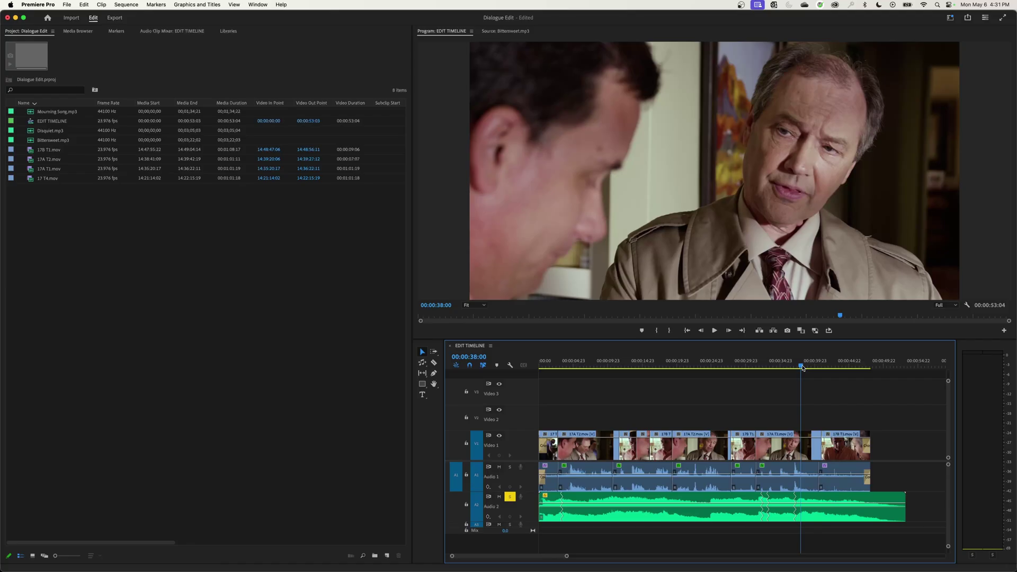
After playing from 43 s, lower the Audio 2 Bittersweet clip's gain by 6 dB in Audio Gain.
left_click(836, 363)
key("space")
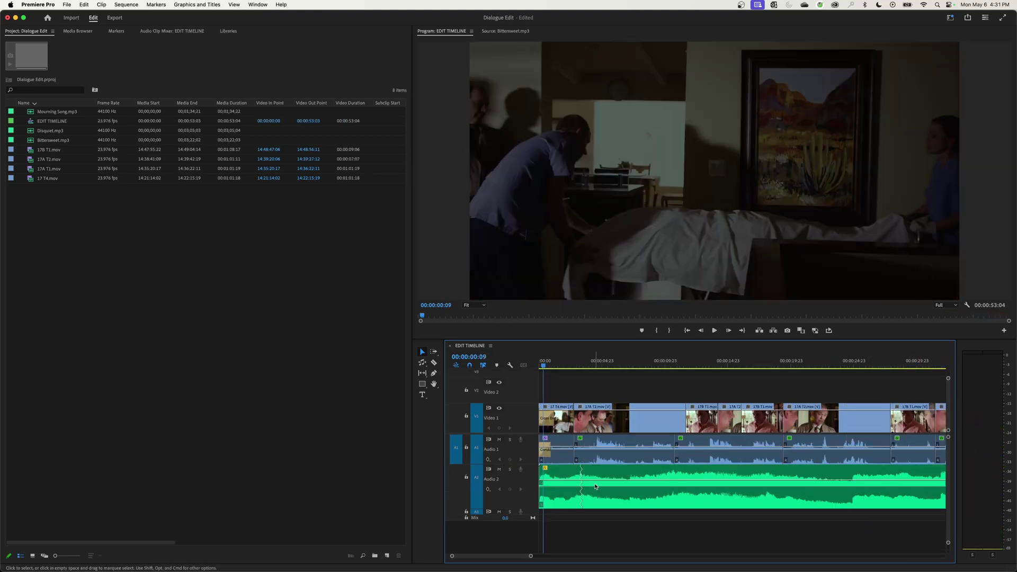
left_click(601, 479)
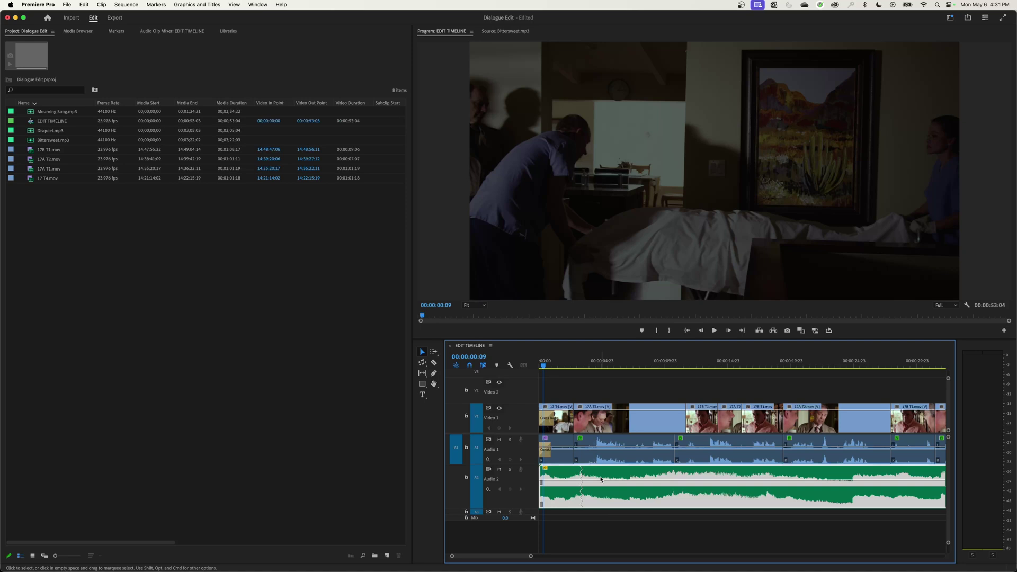
mouse_move(602, 482)
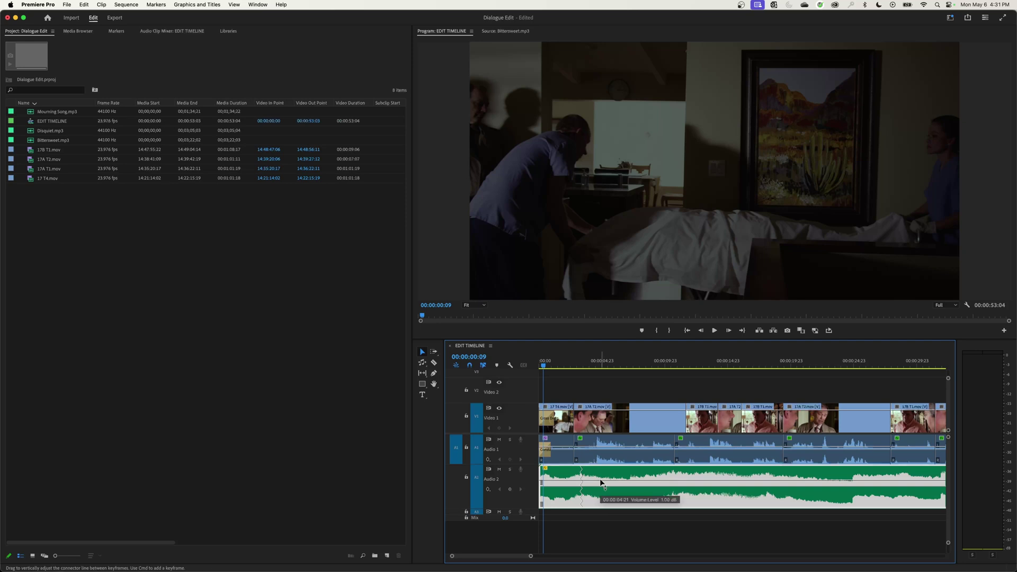
key("g")
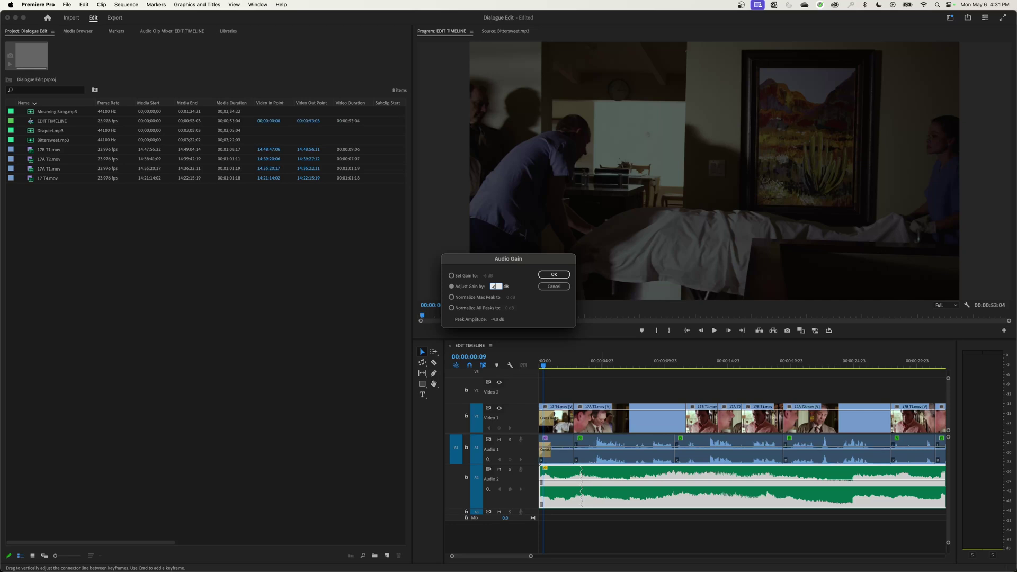
key("Return")
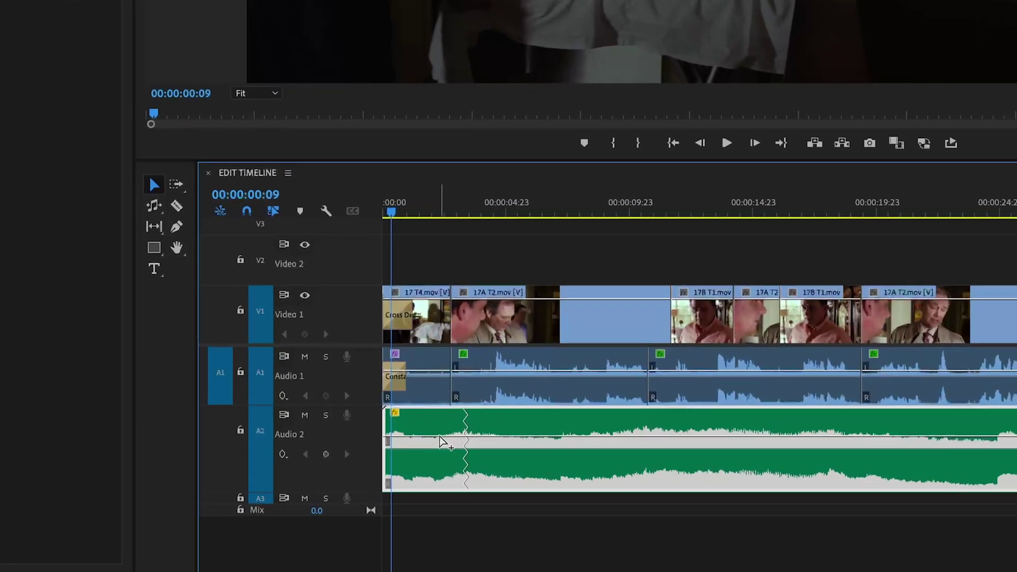
Add a volume keyframe near the start of the Bittersweet music on Audio 2.
left_click(571, 480, "ctrl")
left_click(601, 214)
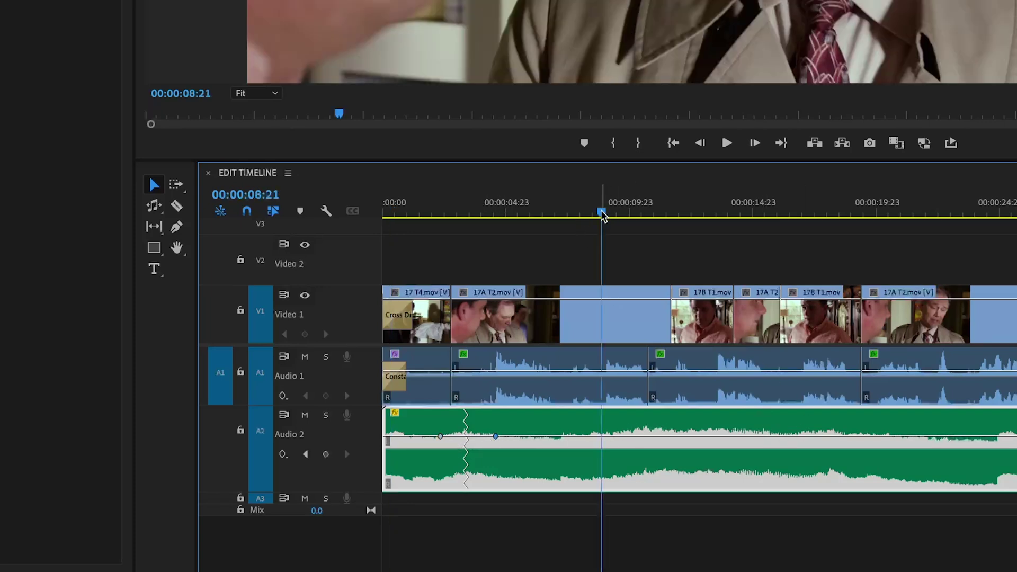
key("minus")
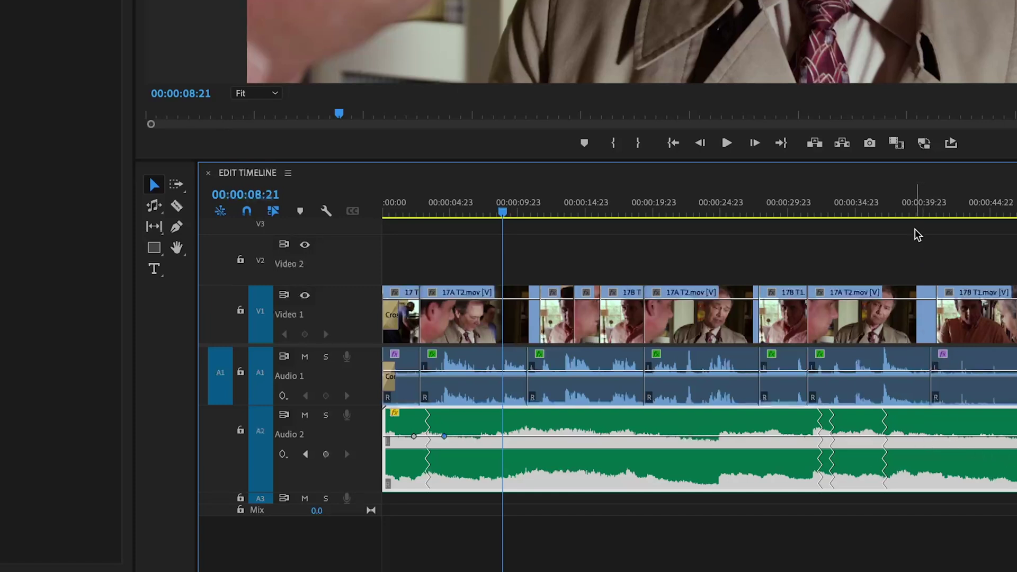
Add a second volume keyframe at 42 s and drag the level between keyframes down to -7.1 dB.
left_click(890, 212)
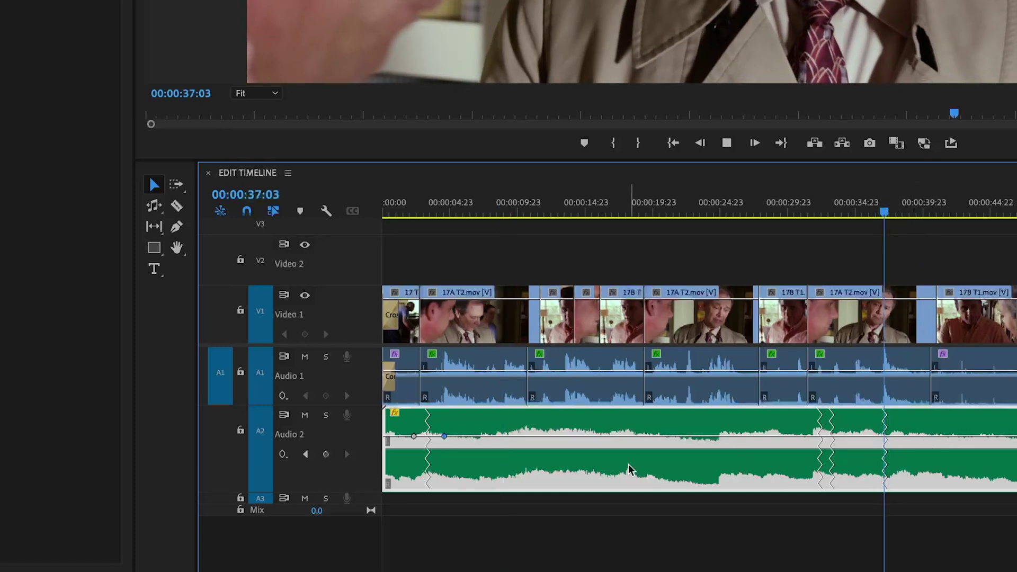
key("space")
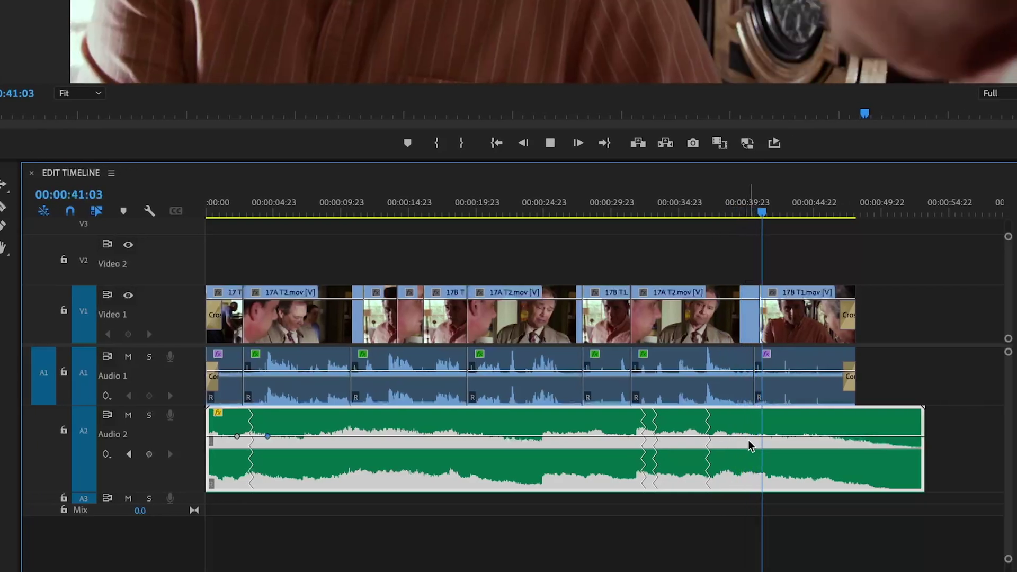
key("space")
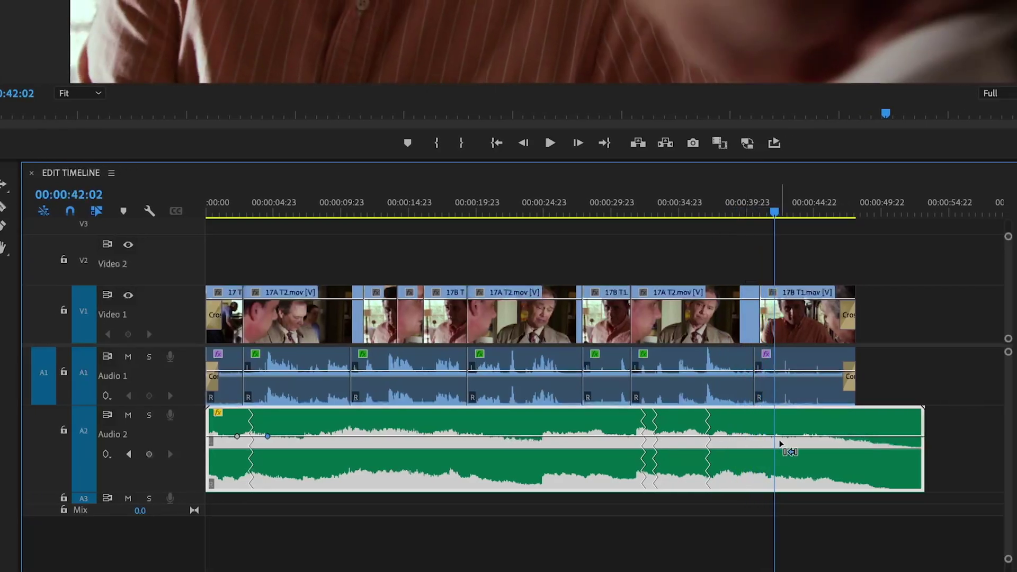
left_click(824, 437, "ctrl")
left_click_drag(557, 437, 561, 454)
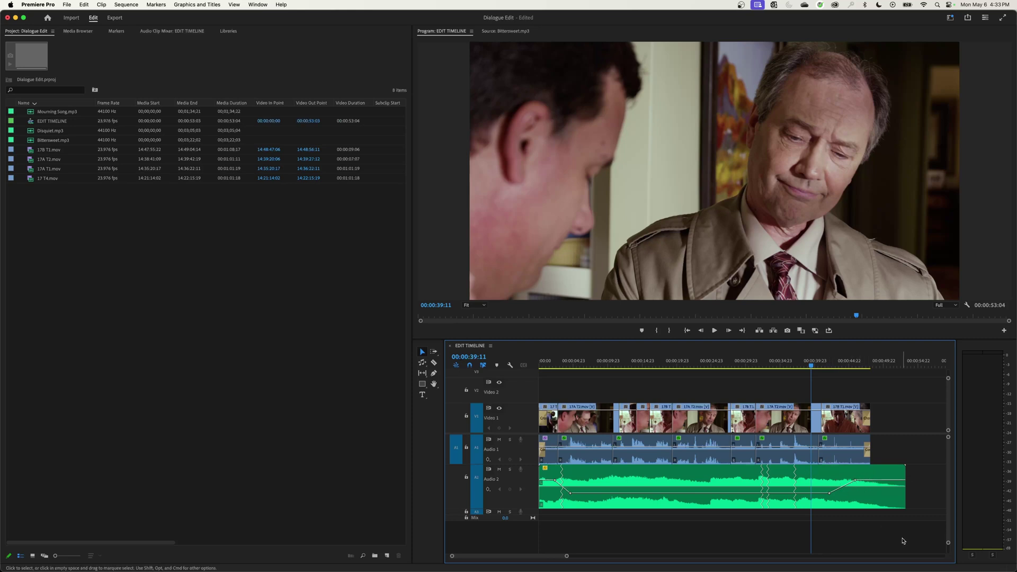
key("space")
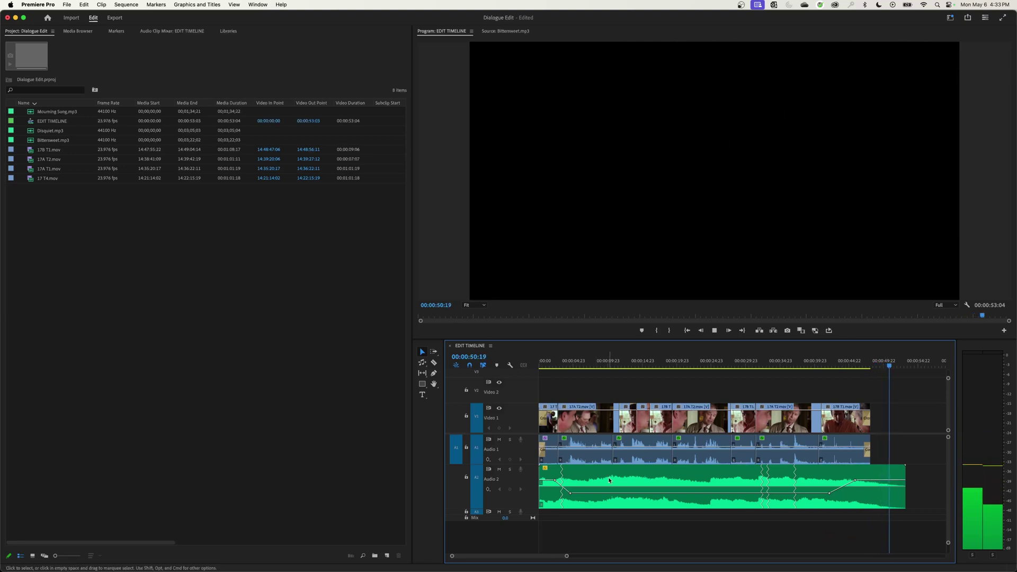
key("space")
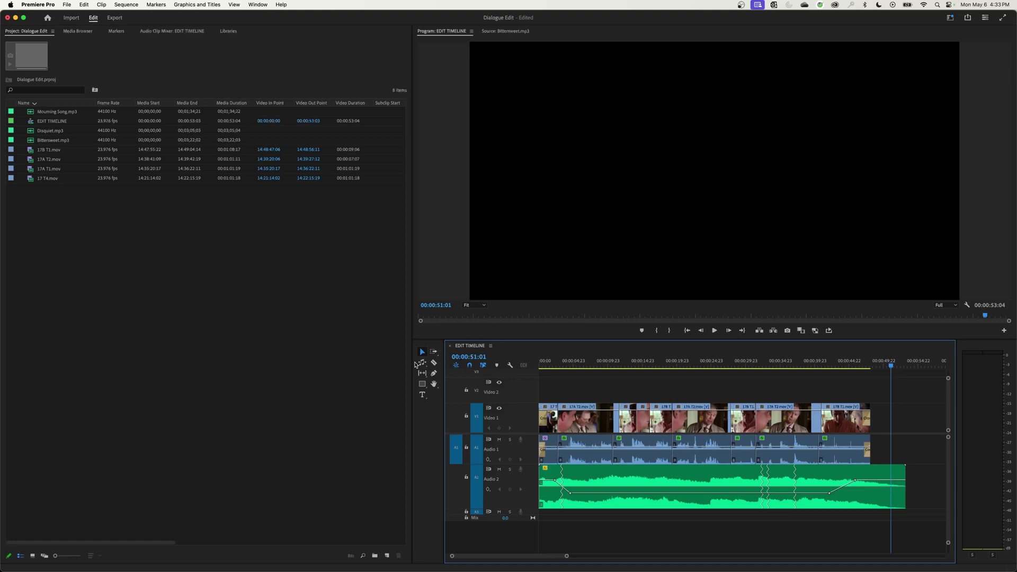
left_click(422, 383)
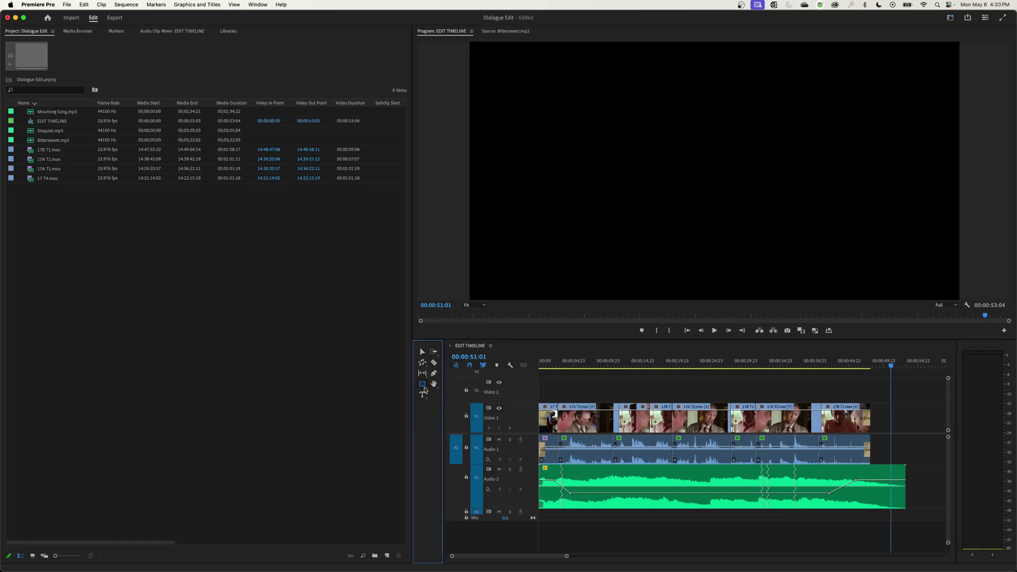